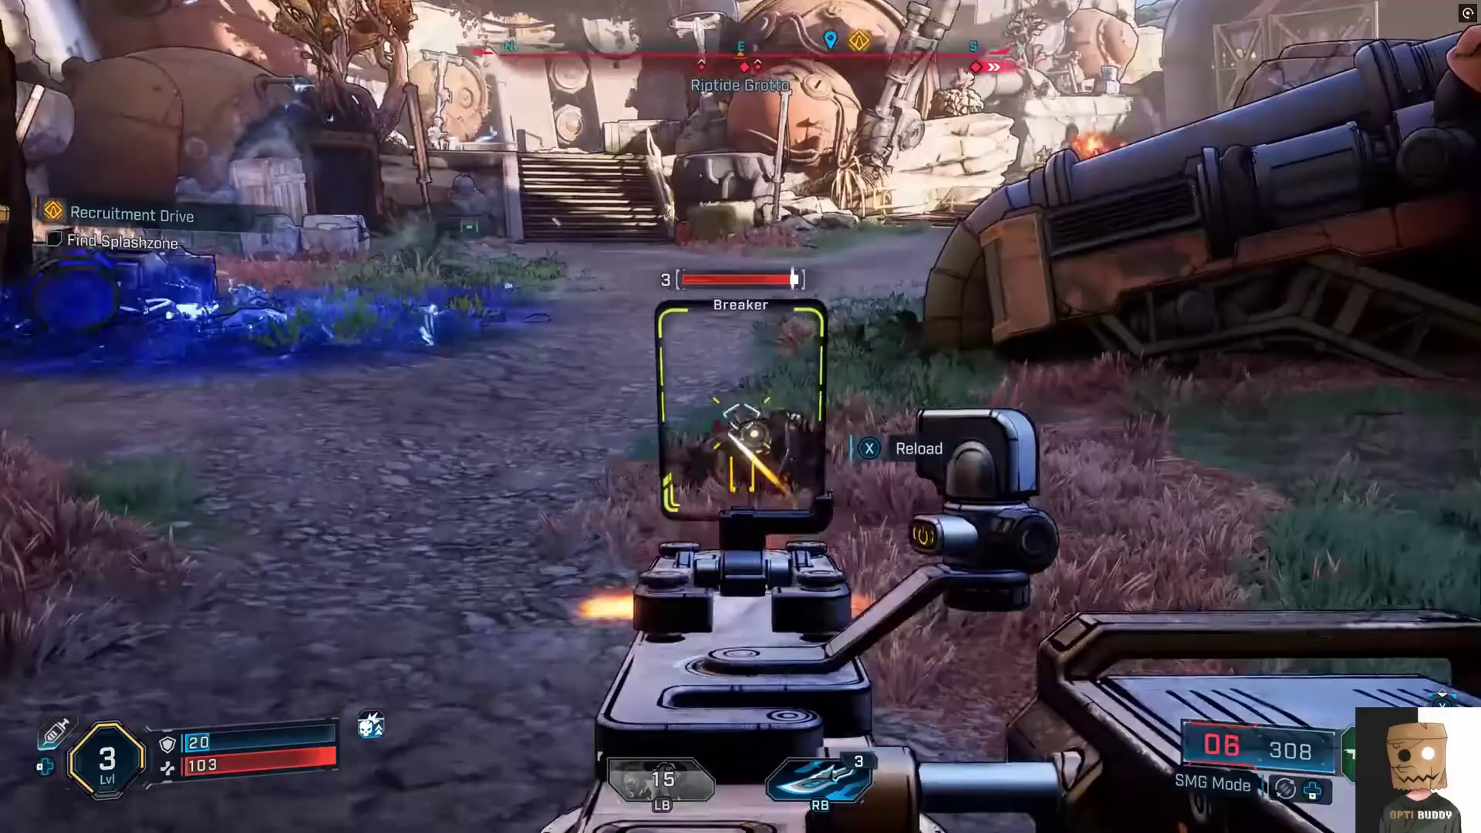
key("r")
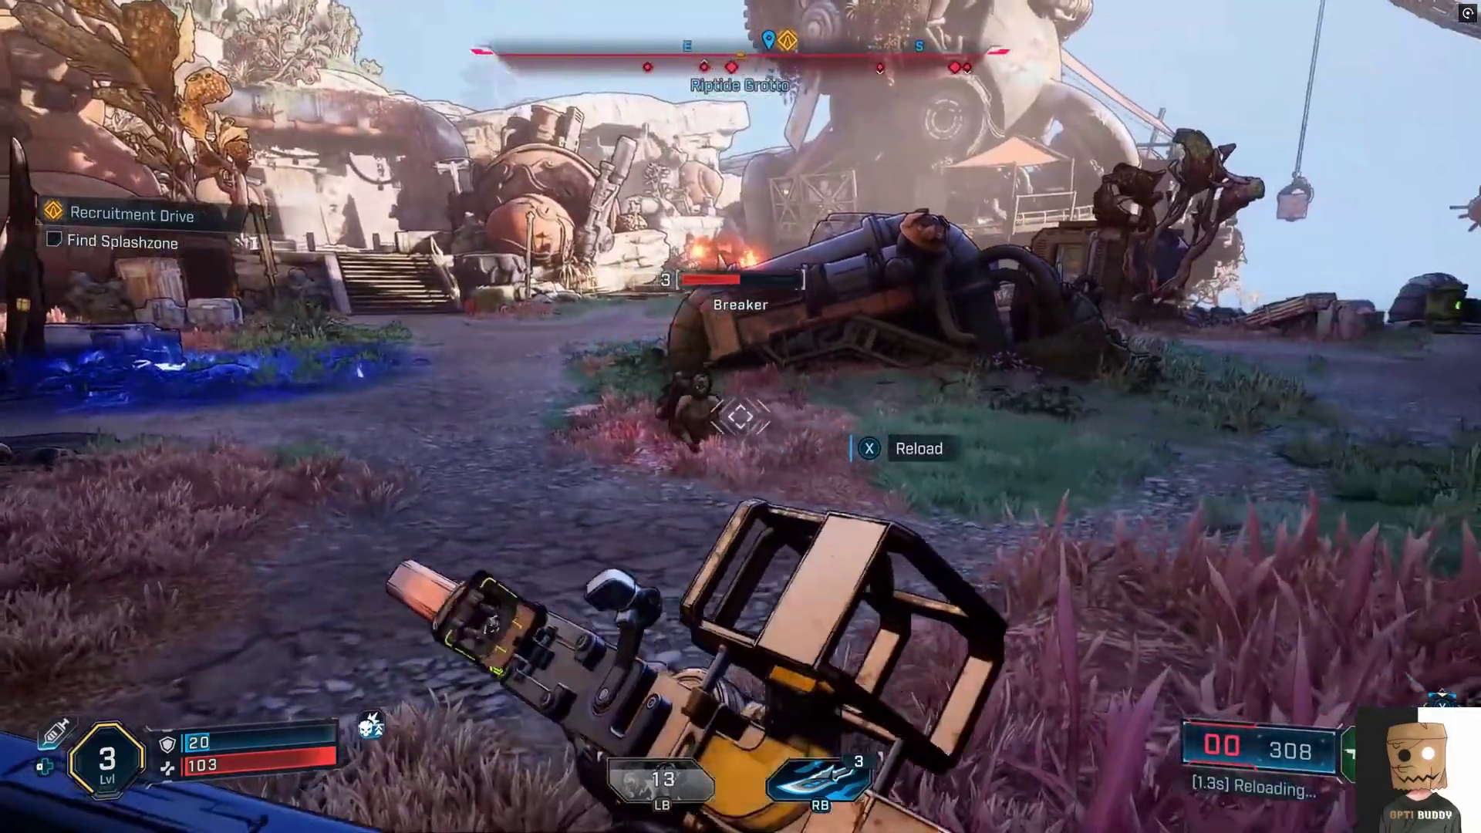
key("g")
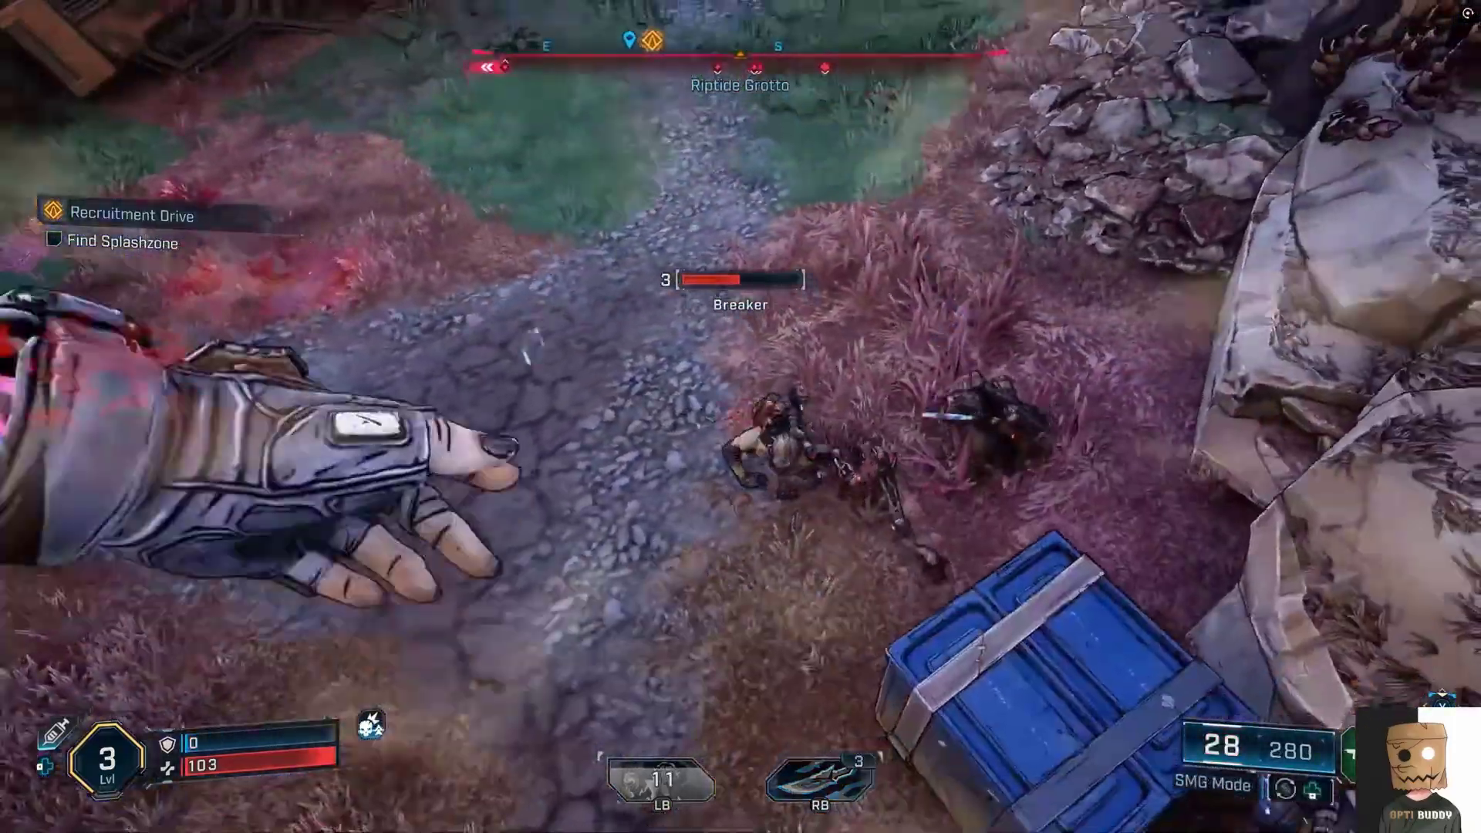
key("f")
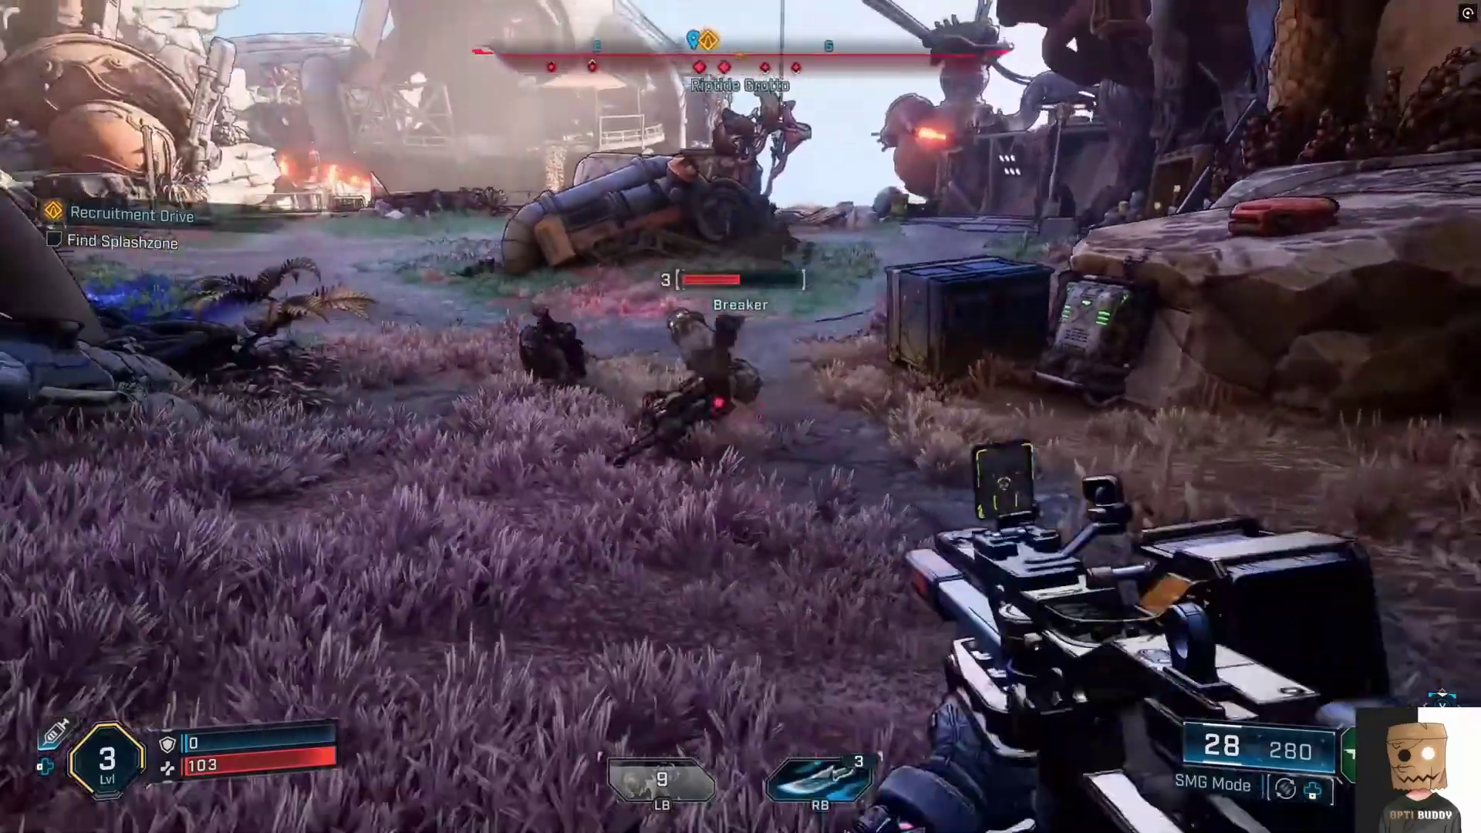
left_click(741, 416)
left_click(741, 417)
left_click(741, 417)
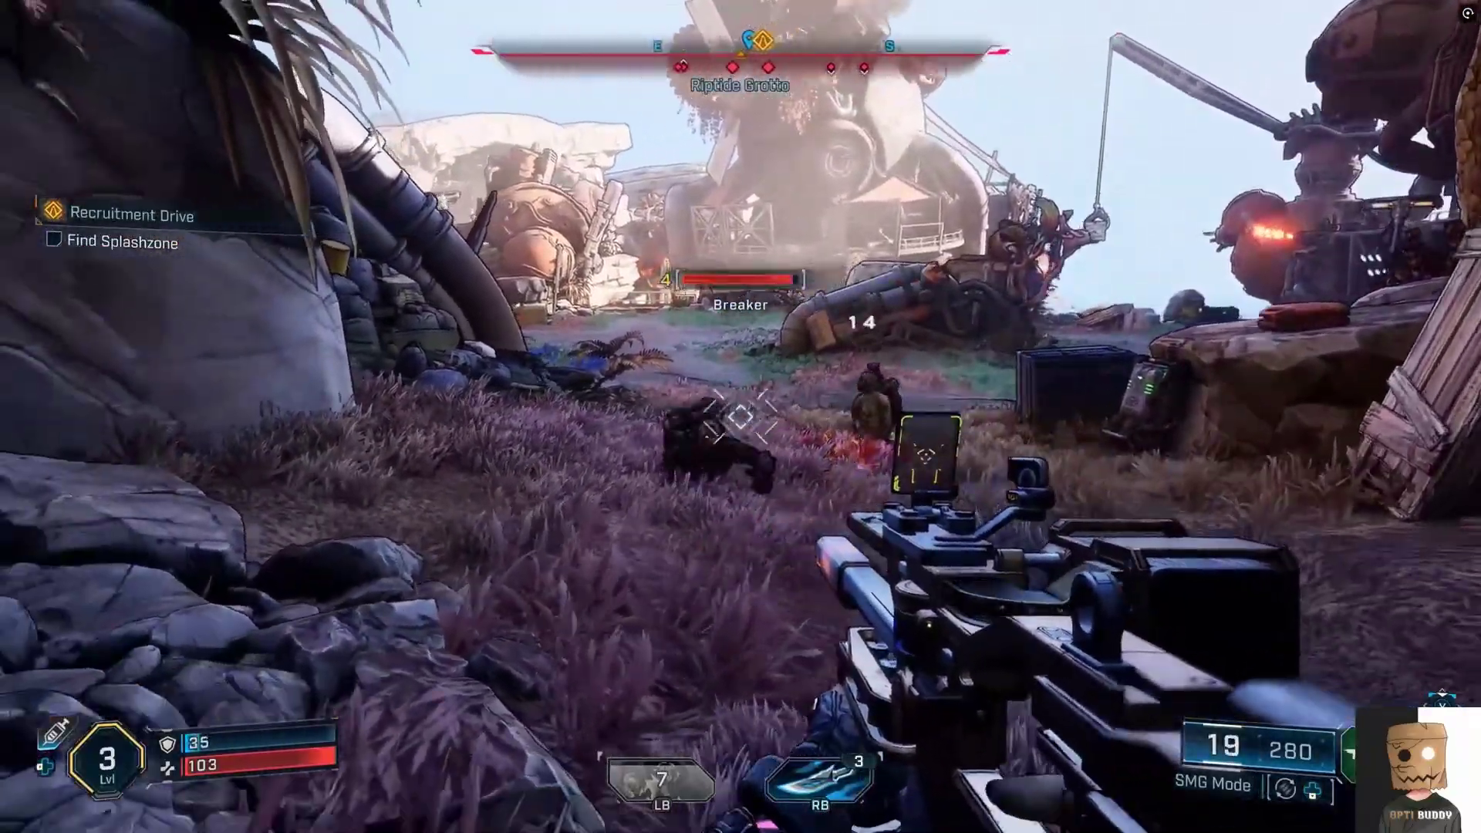
left_click(741, 417)
left_click(741, 417)
left_click(740, 416)
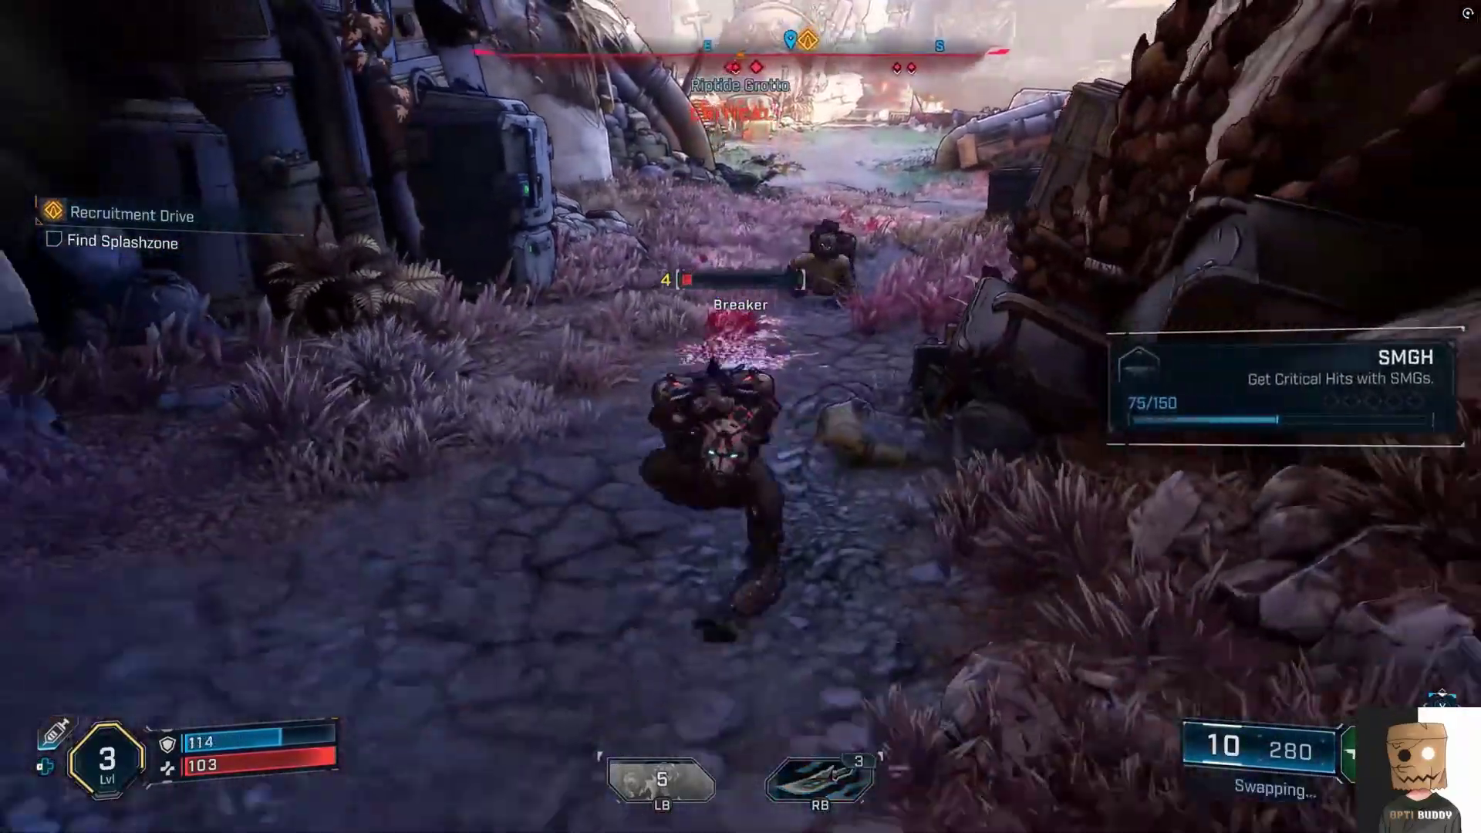
key("2")
left_click(740, 416)
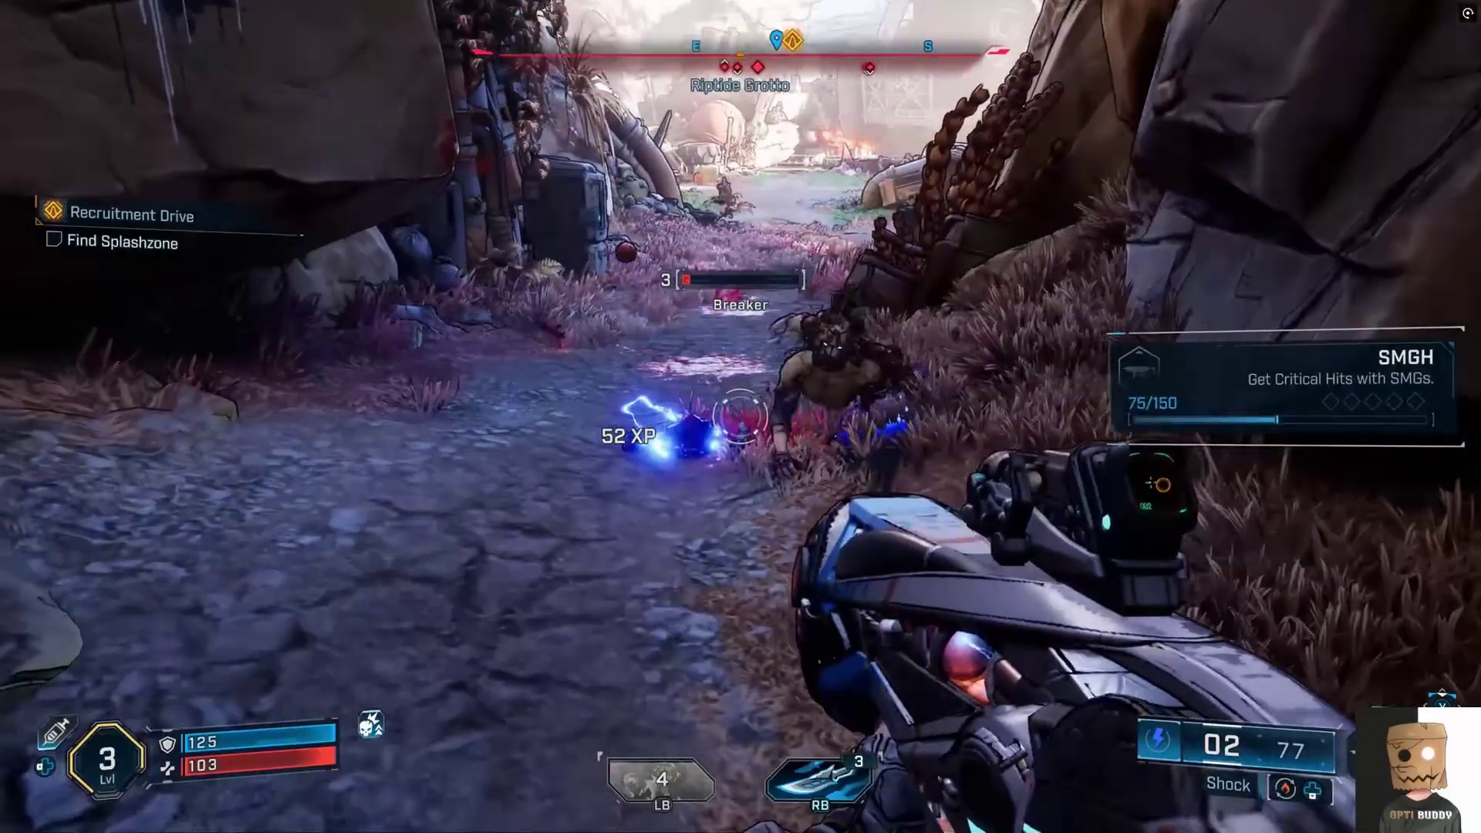
left_click(740, 416)
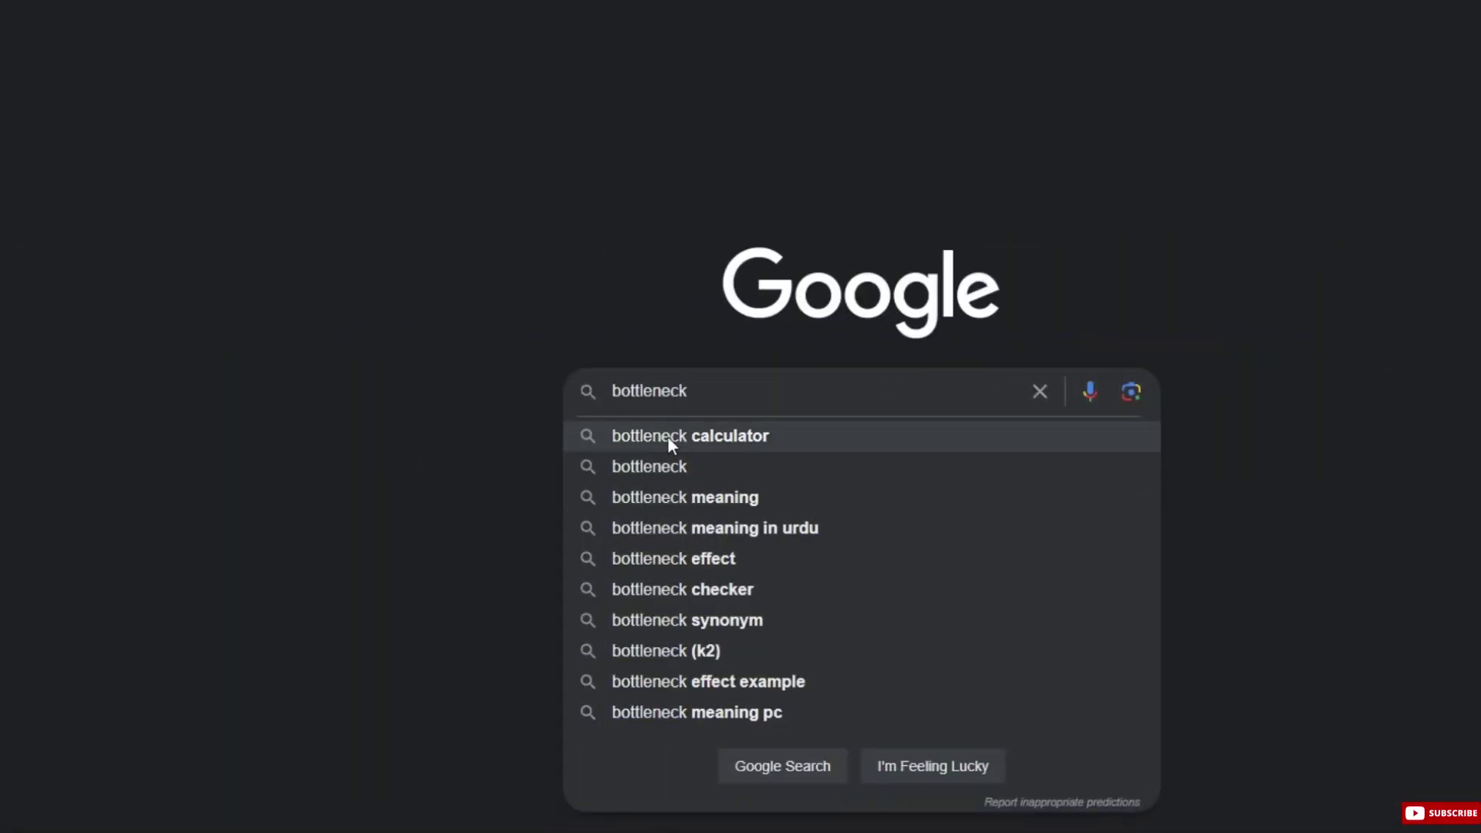
- Search Google for bottleneck calculator and accept the privacy notice on the calculator's computer configuration page
left_click(752, 434)
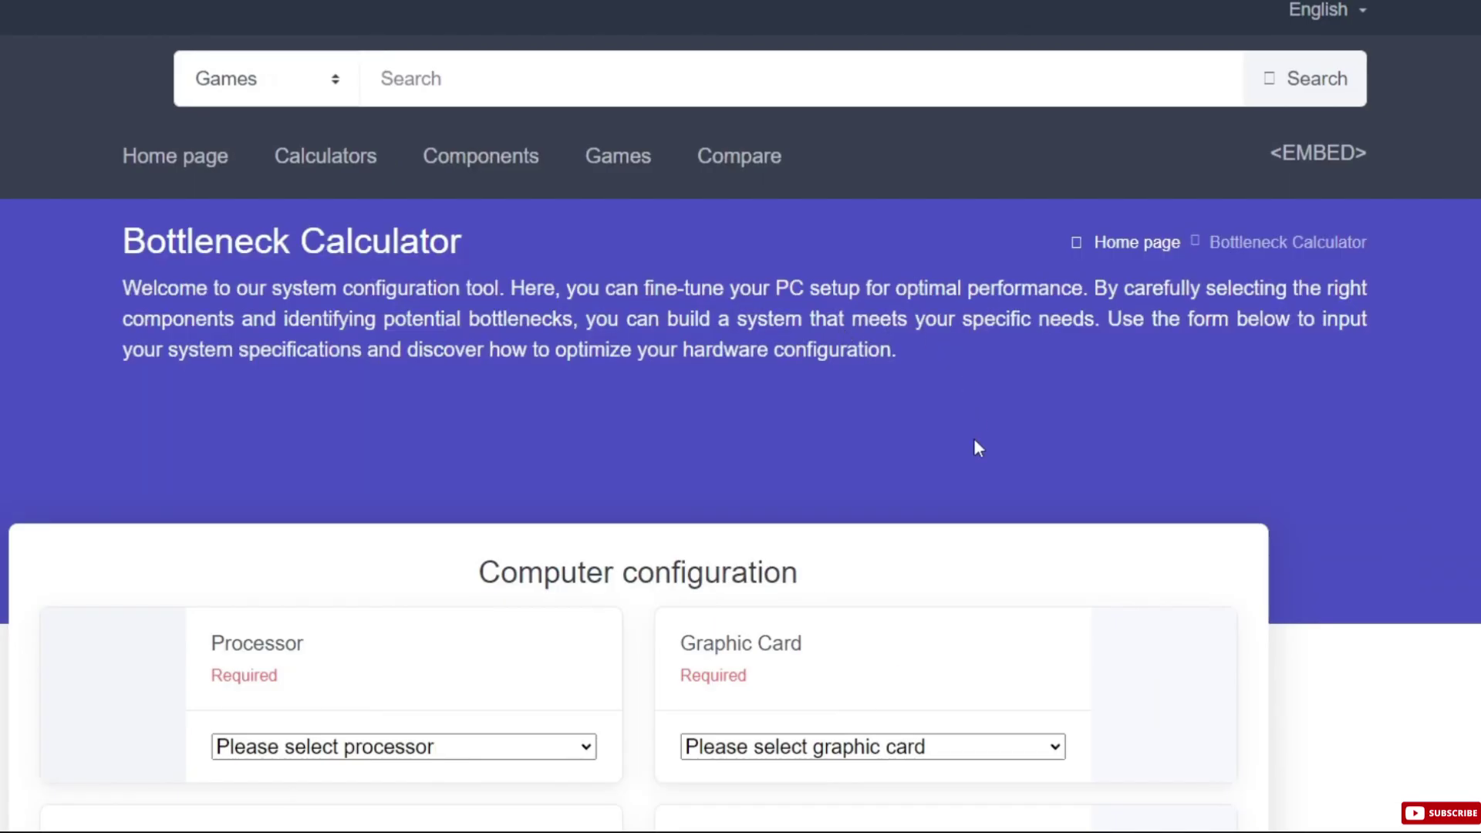
scroll(975, 463, "down", 5)
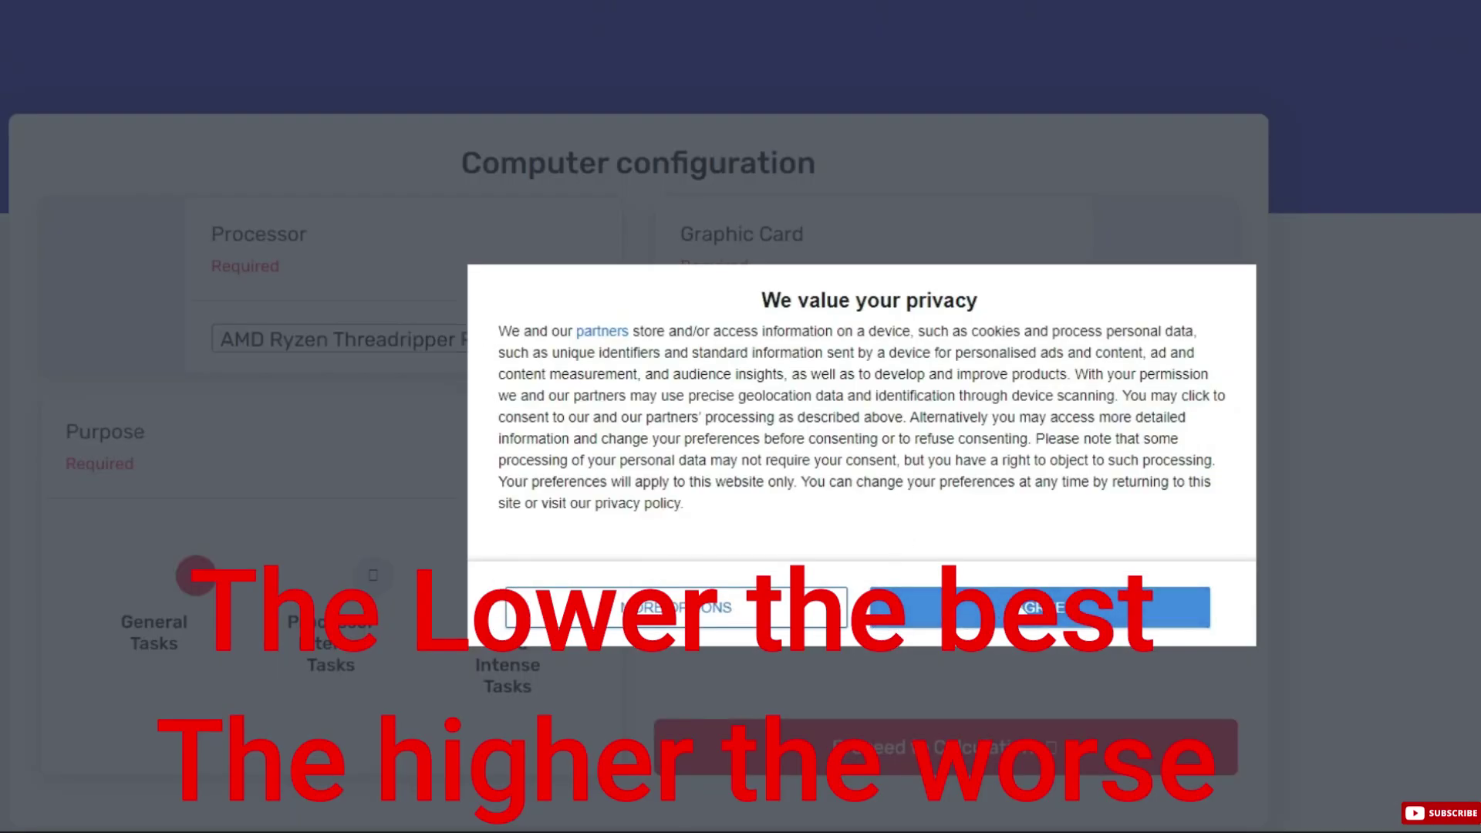
left_click(1025, 610)
left_click(492, 354)
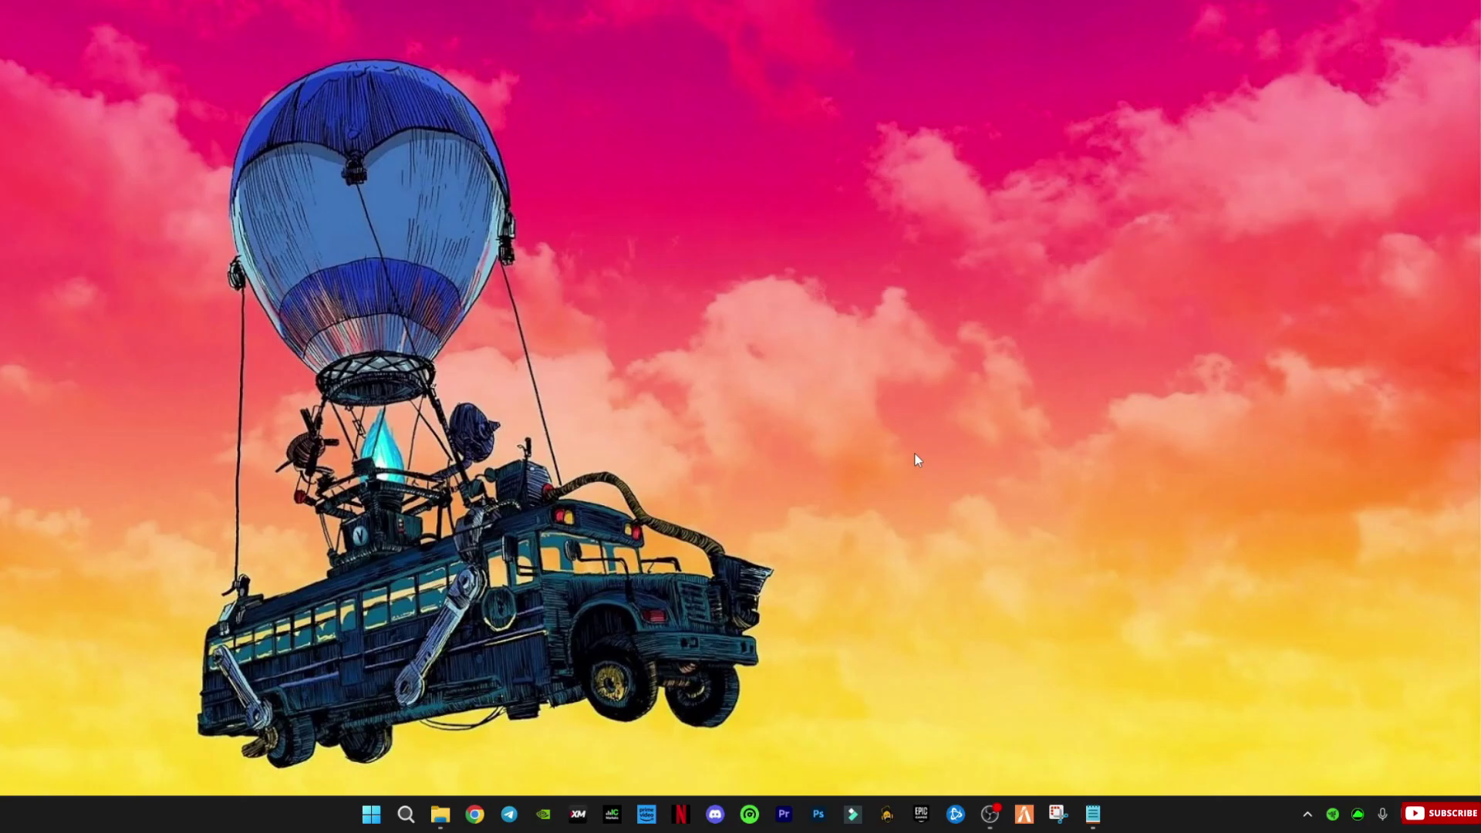
- Open the Pc Booster folder on Local Disk (D:) and launch the parkcontrolsetup64.exe installer
left_click(455, 810)
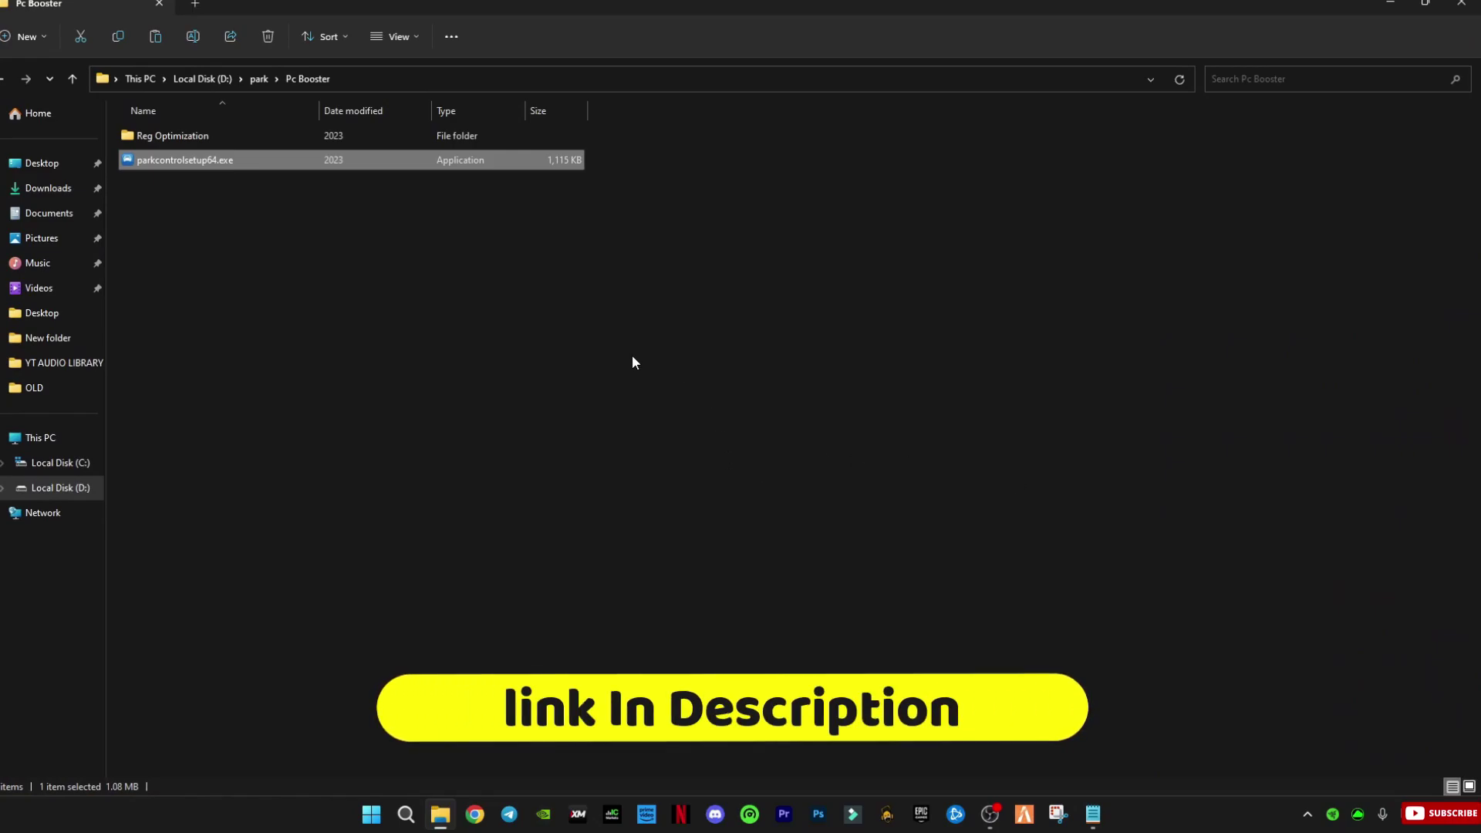
left_click_drag(332, 259, 194, 134)
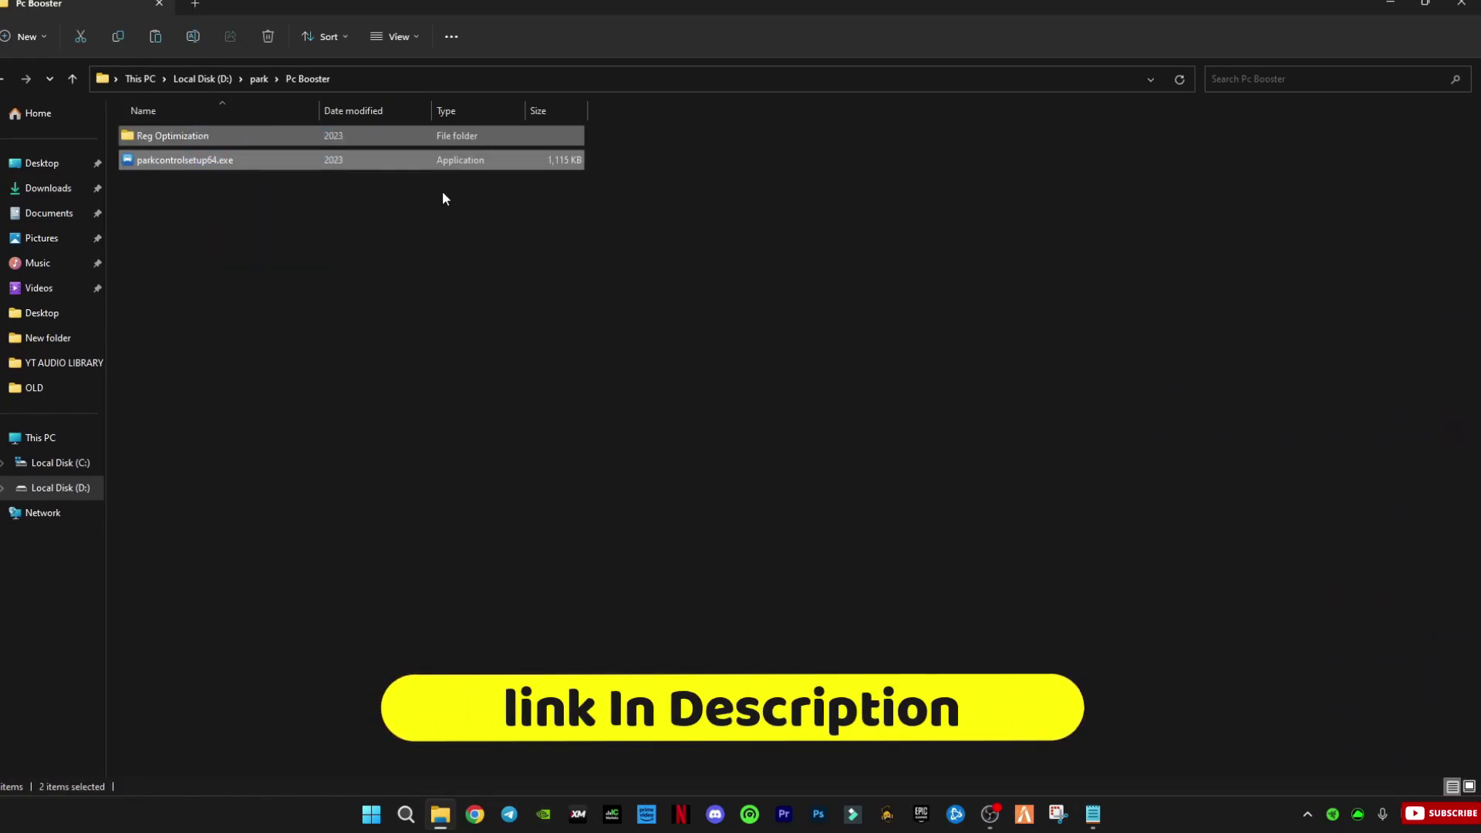
left_click(265, 265)
left_click_drag(450, 331, 192, 167)
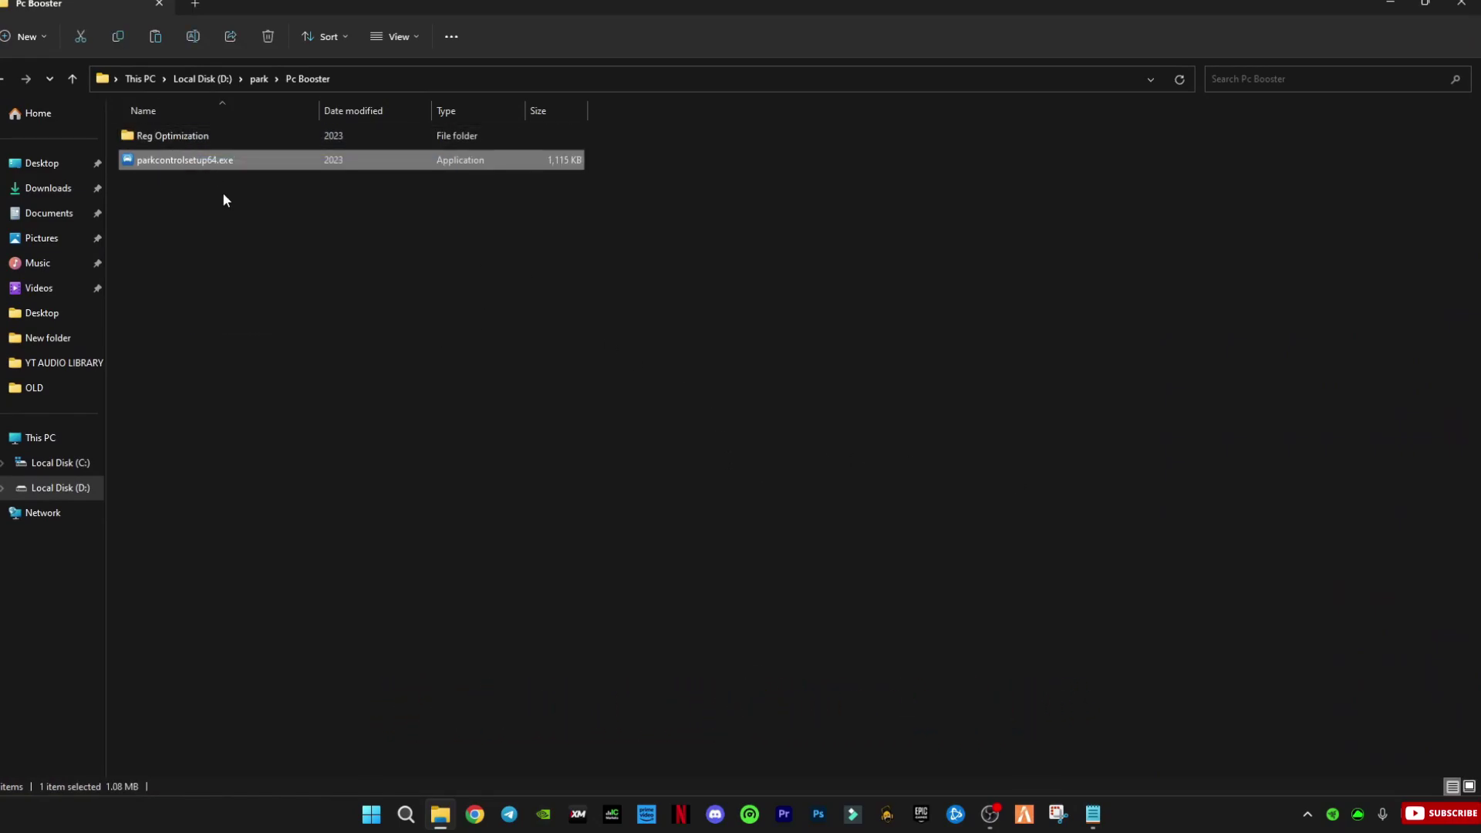
double_click(181, 162)
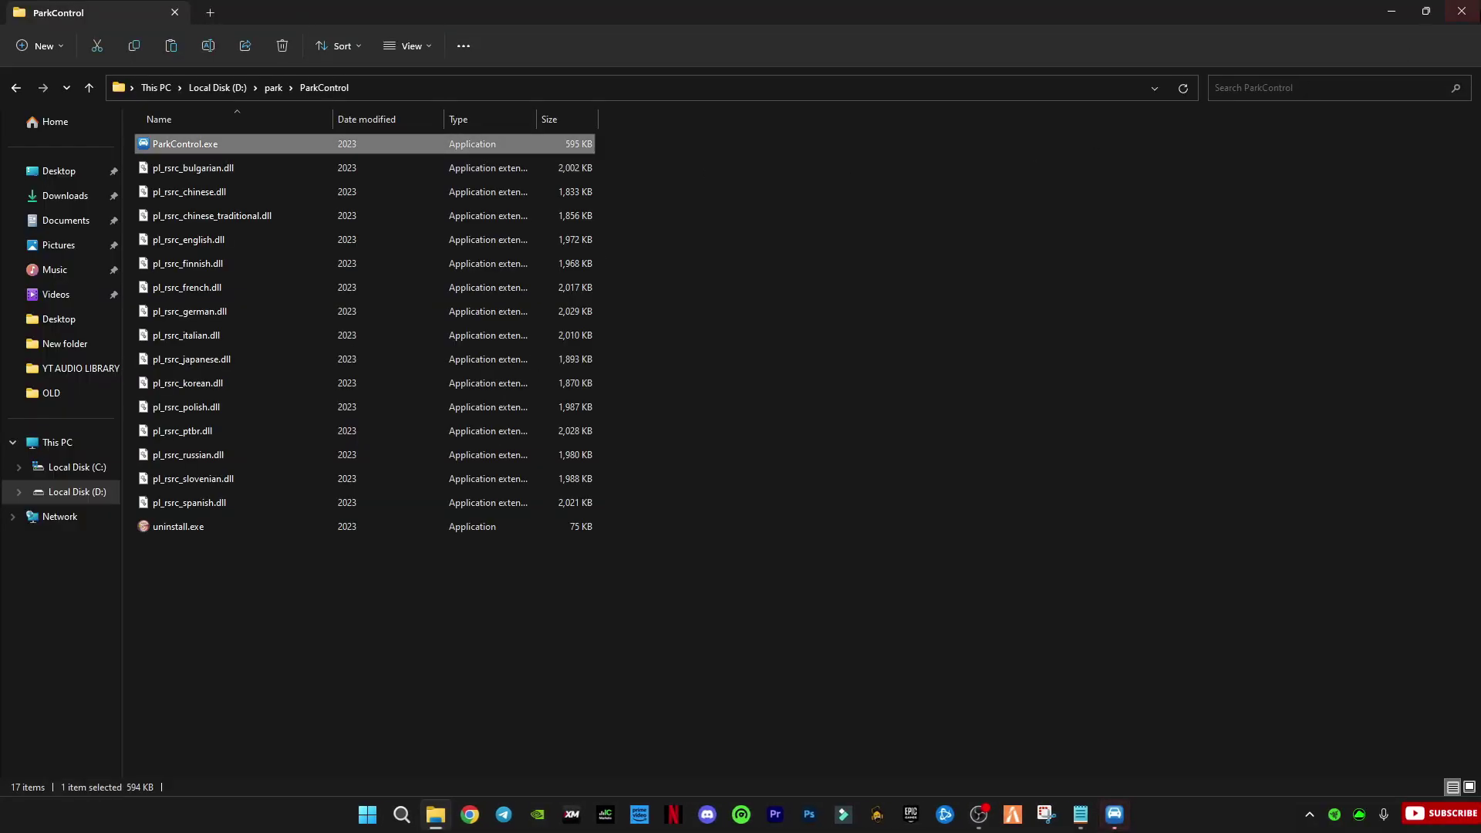
- Switch to ParkControl, select the Ultimate Performance power profile, and turn its on-battery parking and frequency scaling off
left_click(1392, 10)
left_click_drag(700, 183, 734, 128)
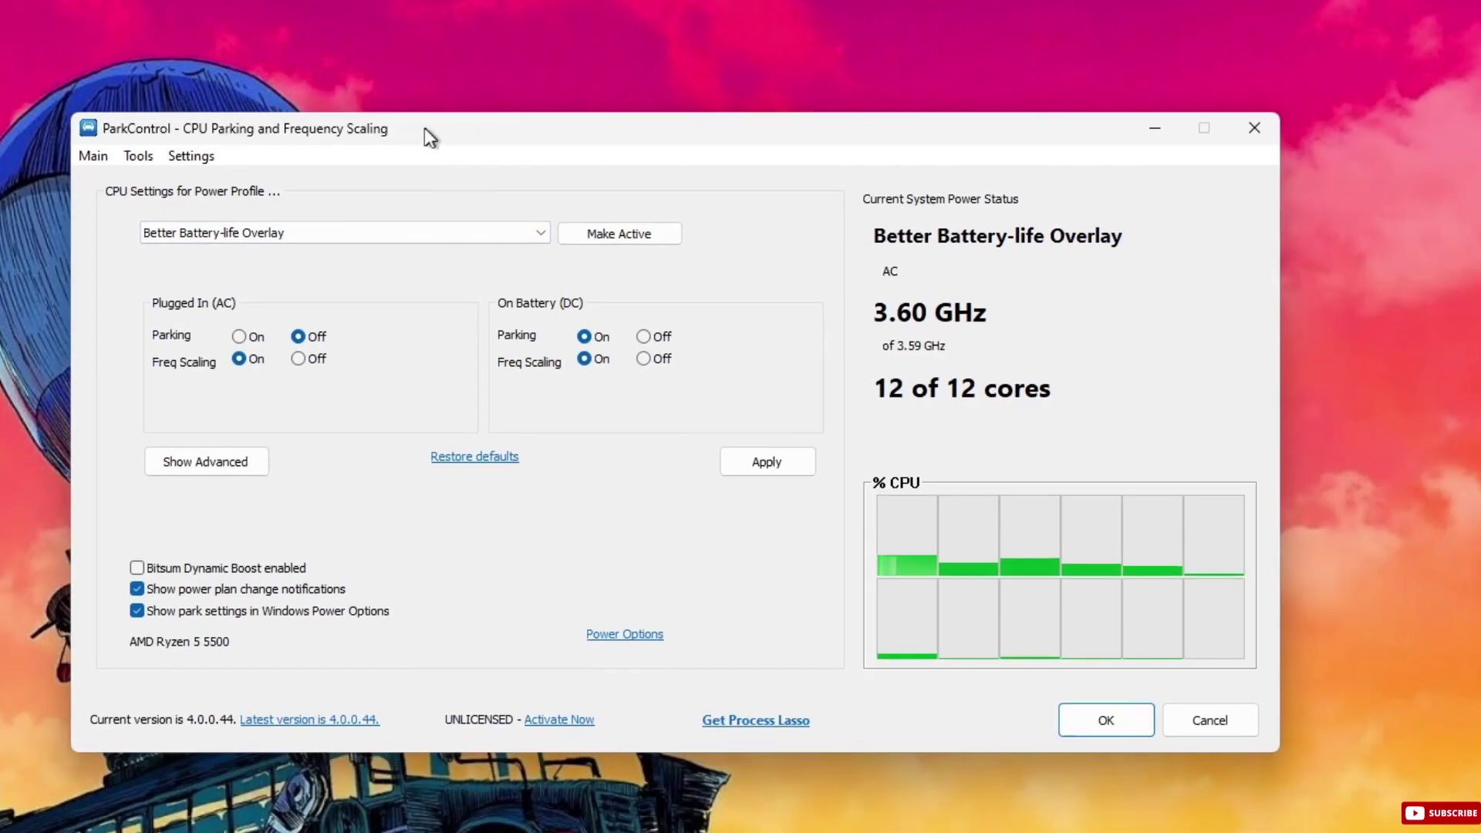
left_click(308, 223)
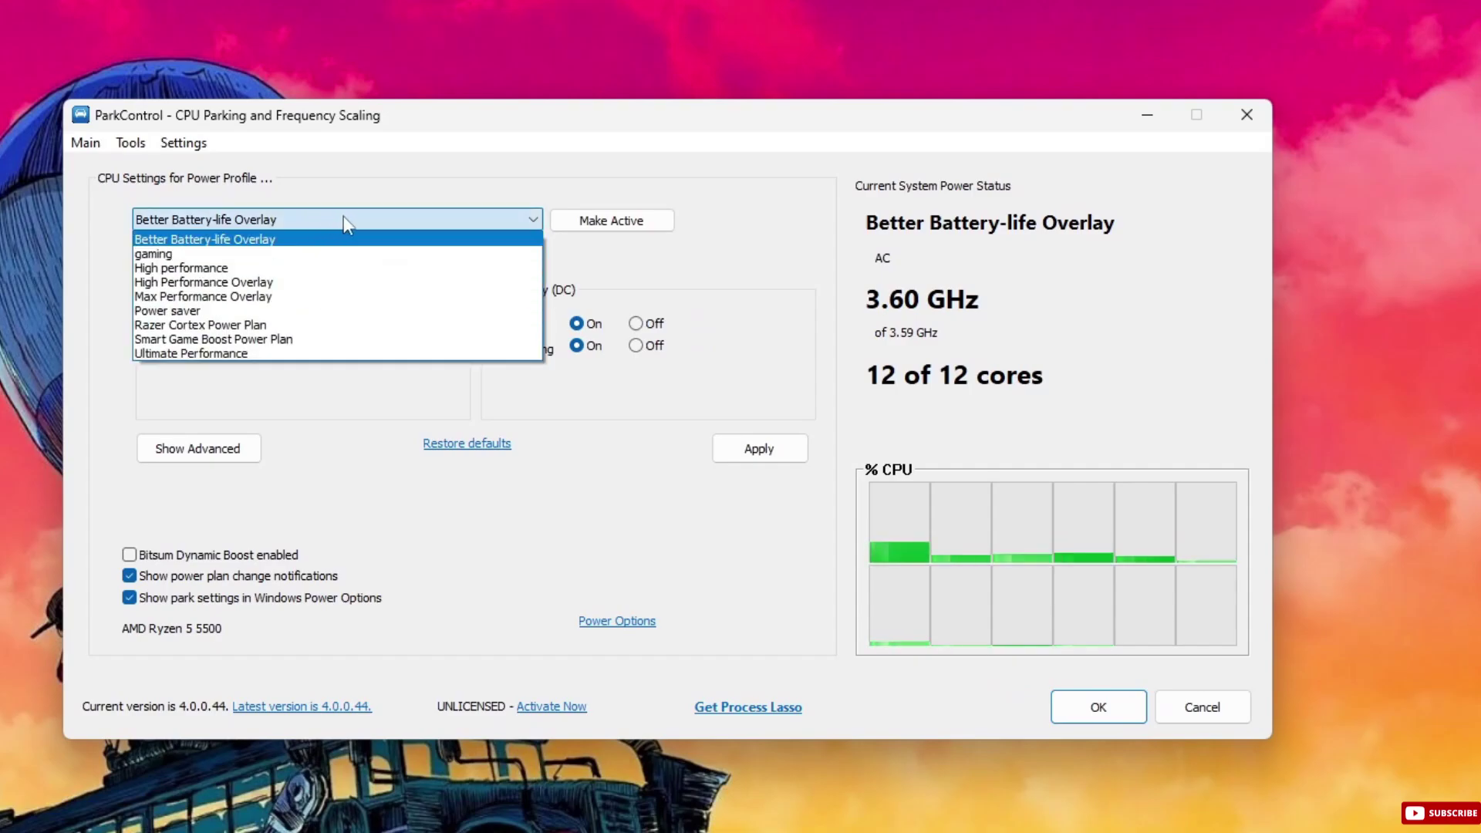
left_click(212, 344)
left_click(223, 220)
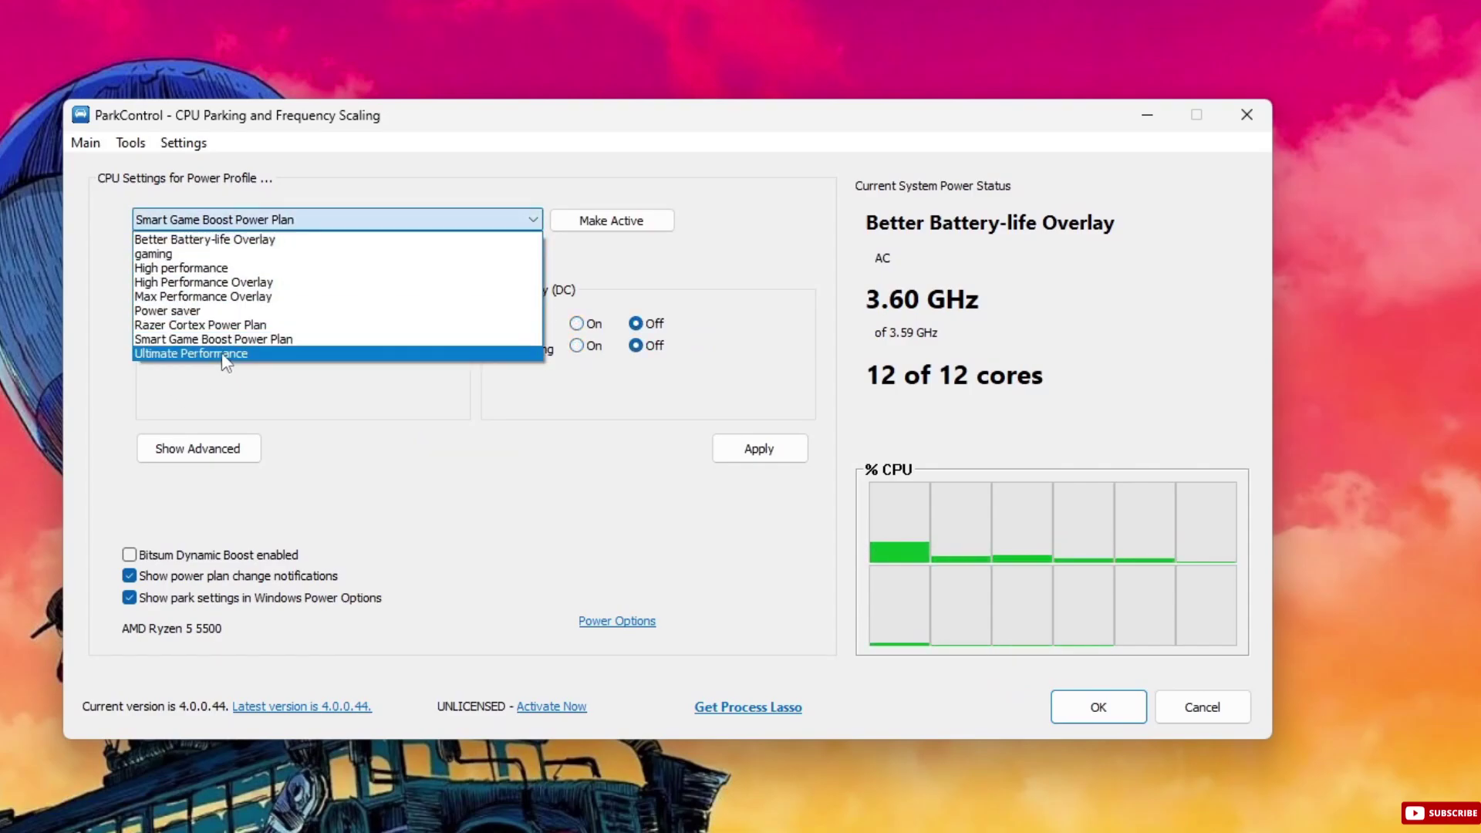
left_click(225, 353)
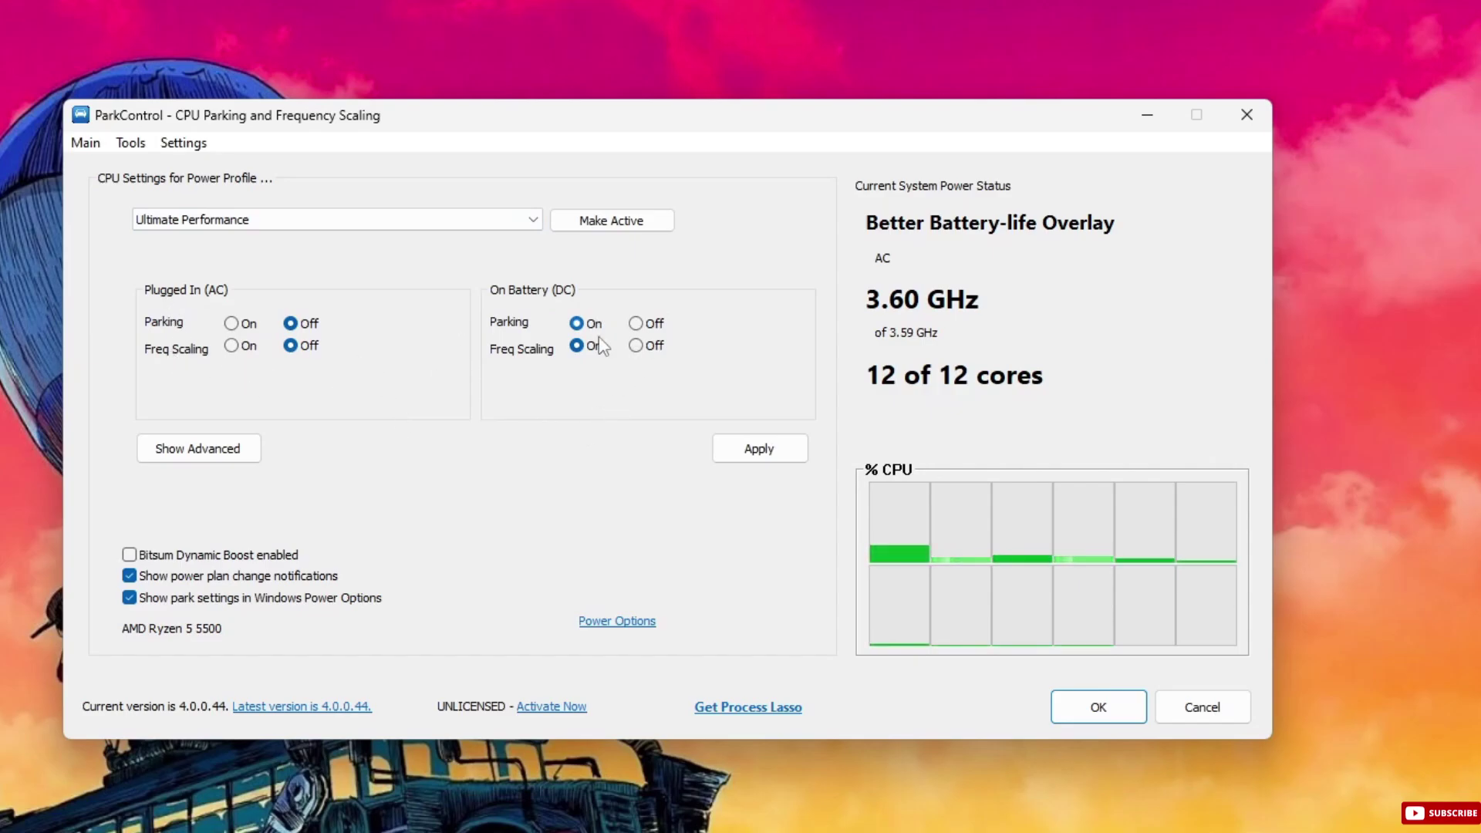
left_click(635, 323)
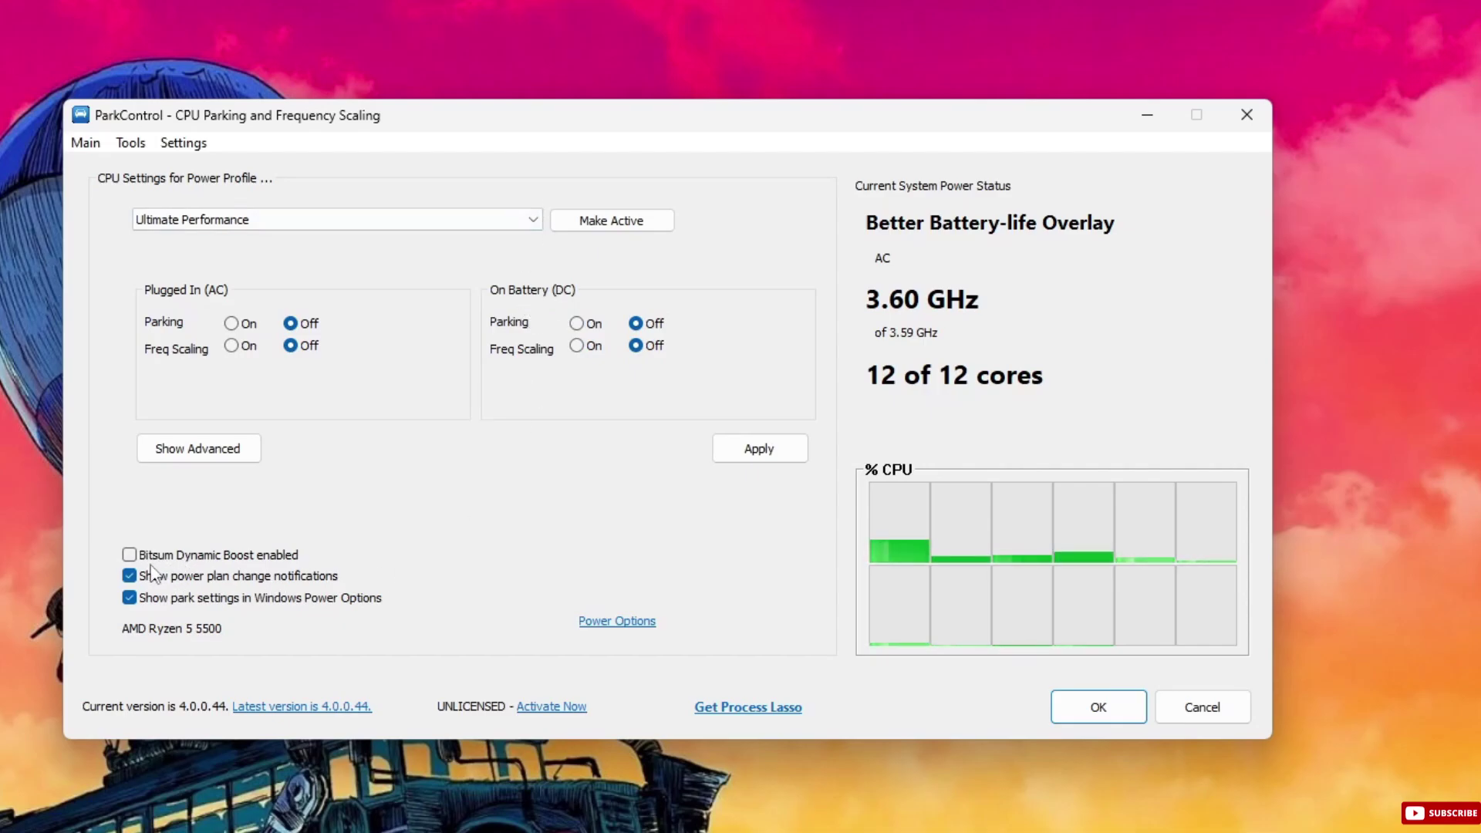
- Enable Bitsum Dynamic Boost with Ultimate Performance for active use and gaming for idle use, and leave the Pro activation form
left_click(129, 554)
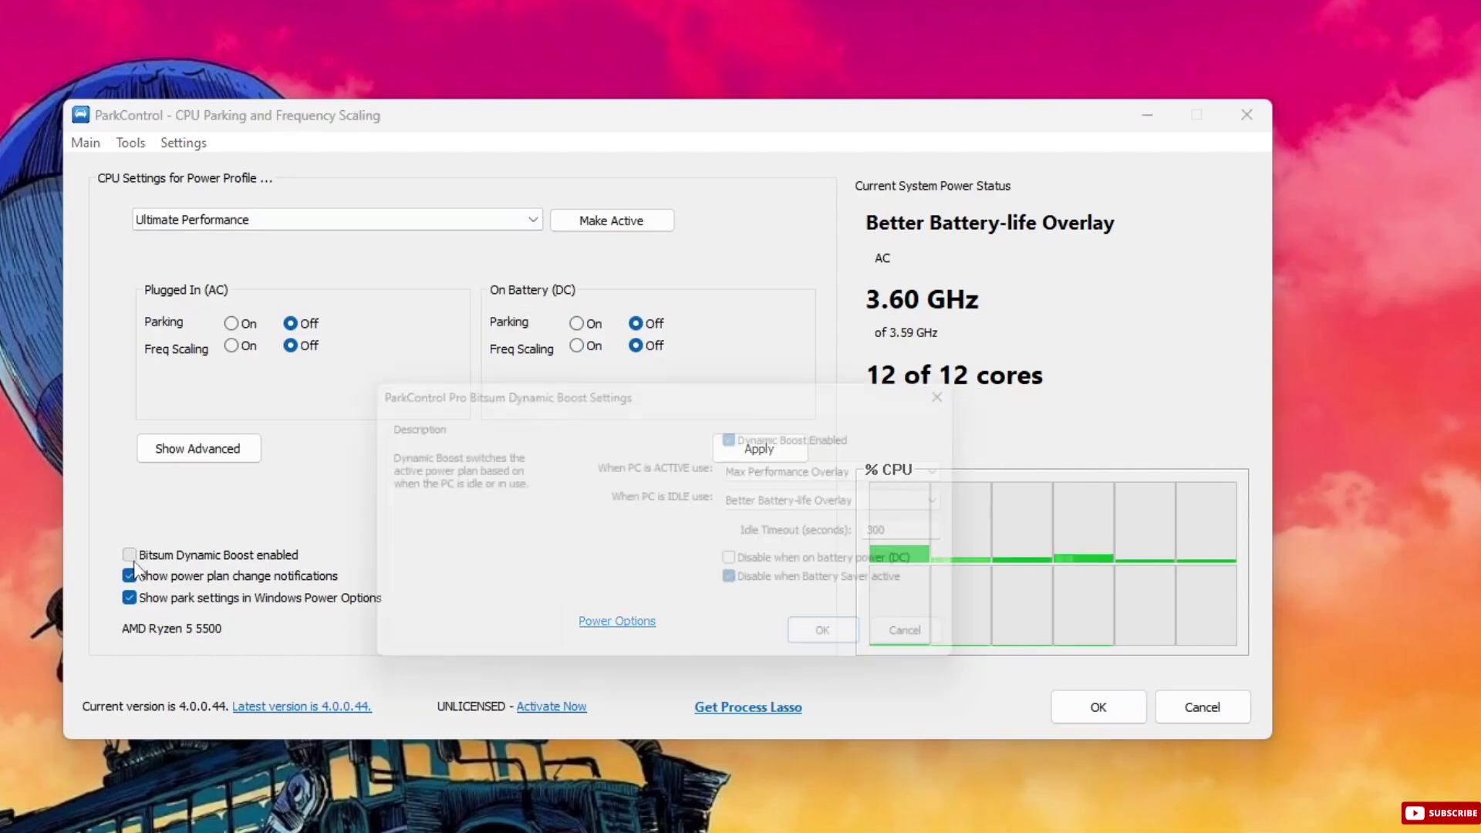
left_click_drag(646, 382, 500, 303)
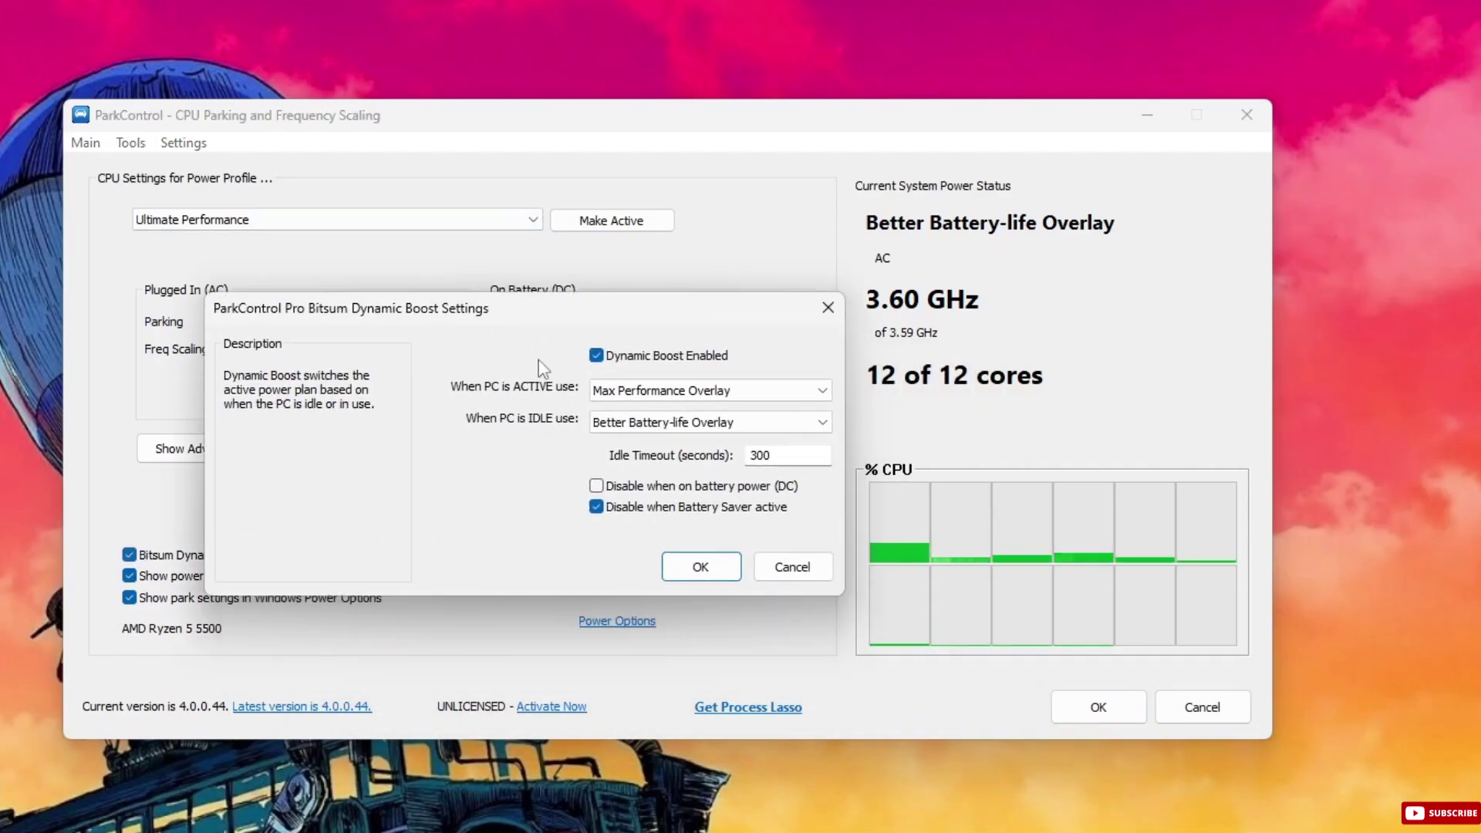
left_click(678, 392)
left_click(627, 525)
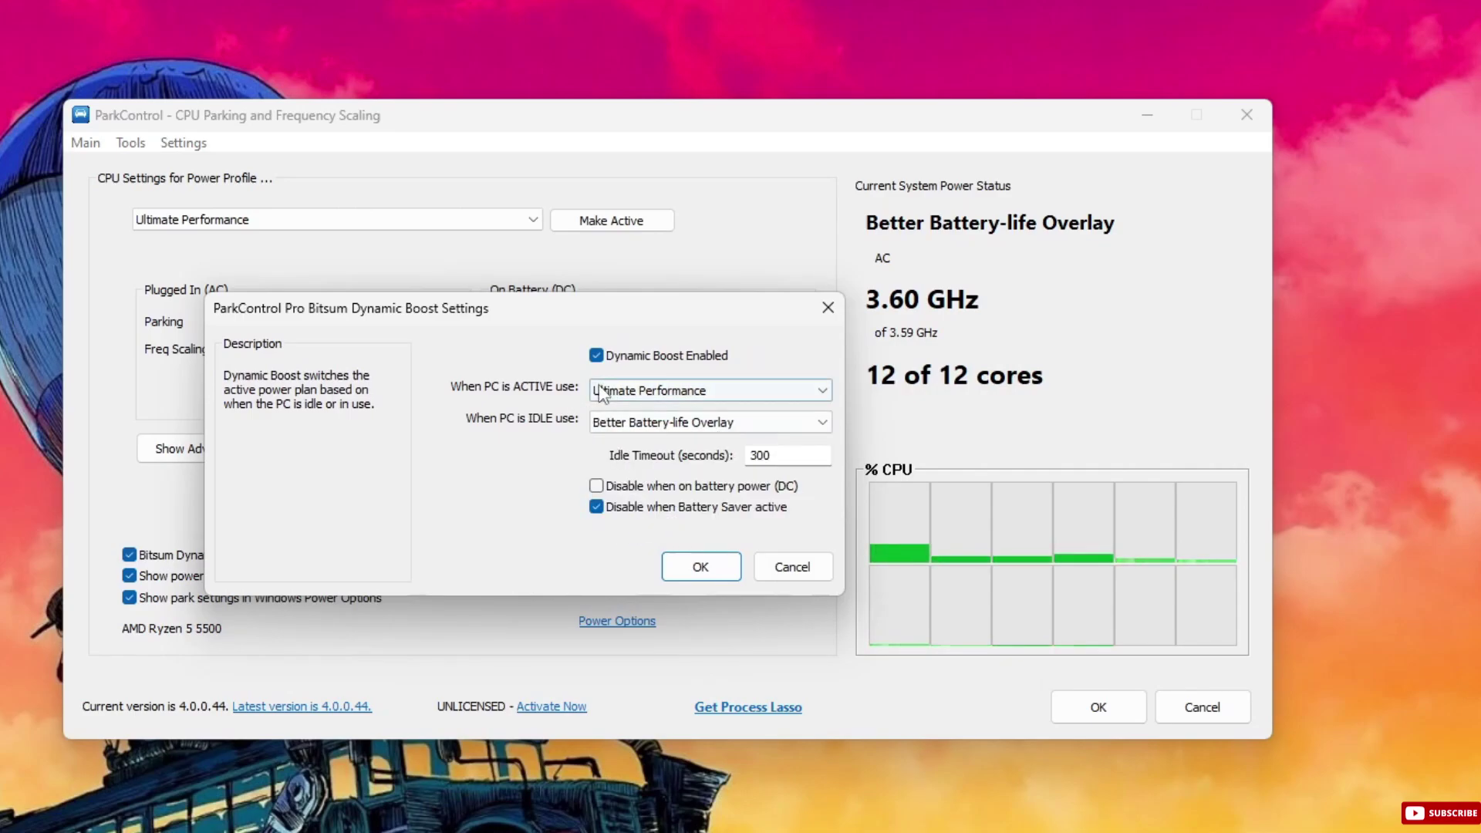
left_click(633, 422)
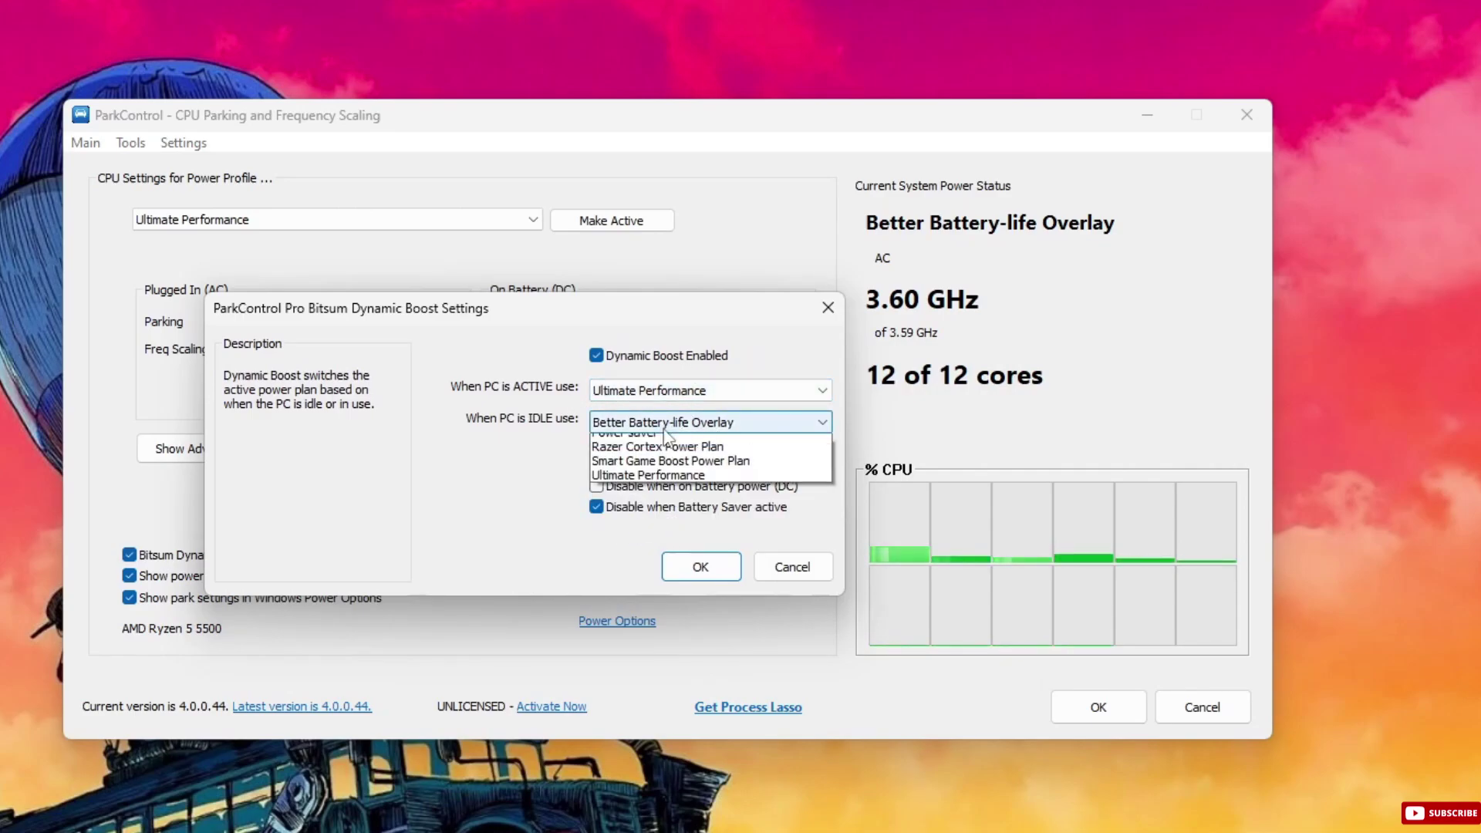
left_click(622, 460)
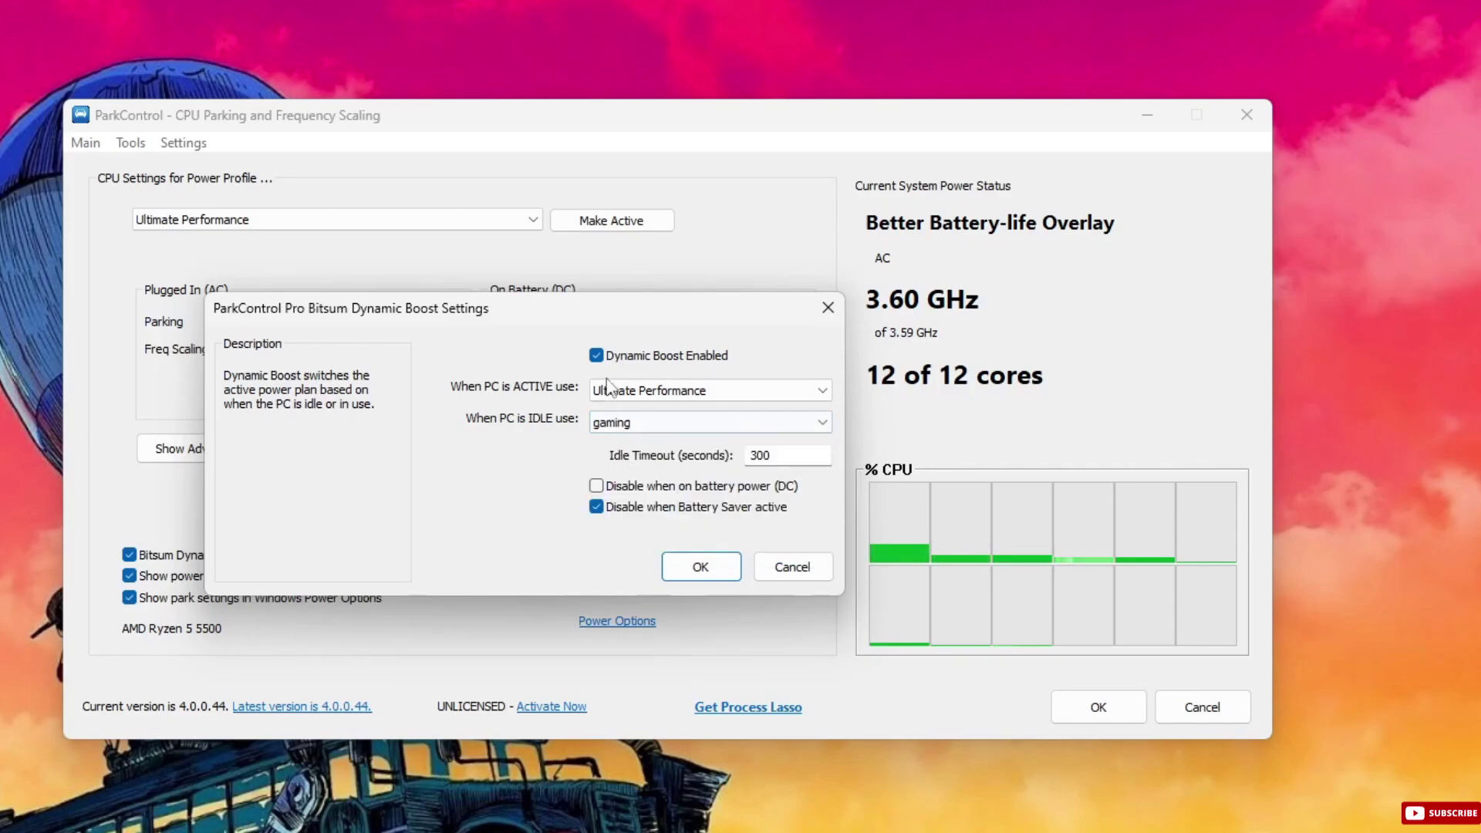
left_click(700, 567)
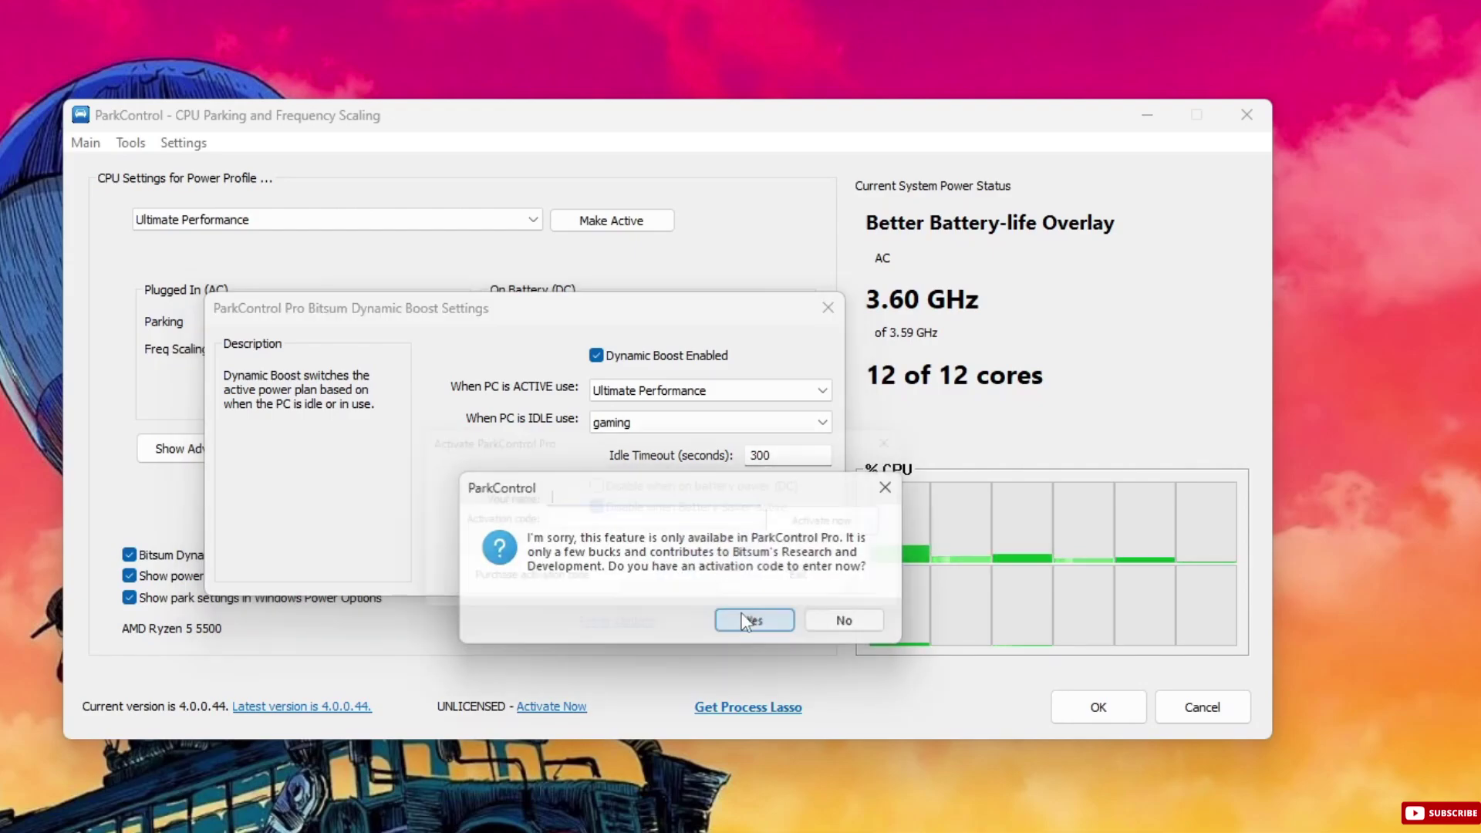
left_click(756, 617)
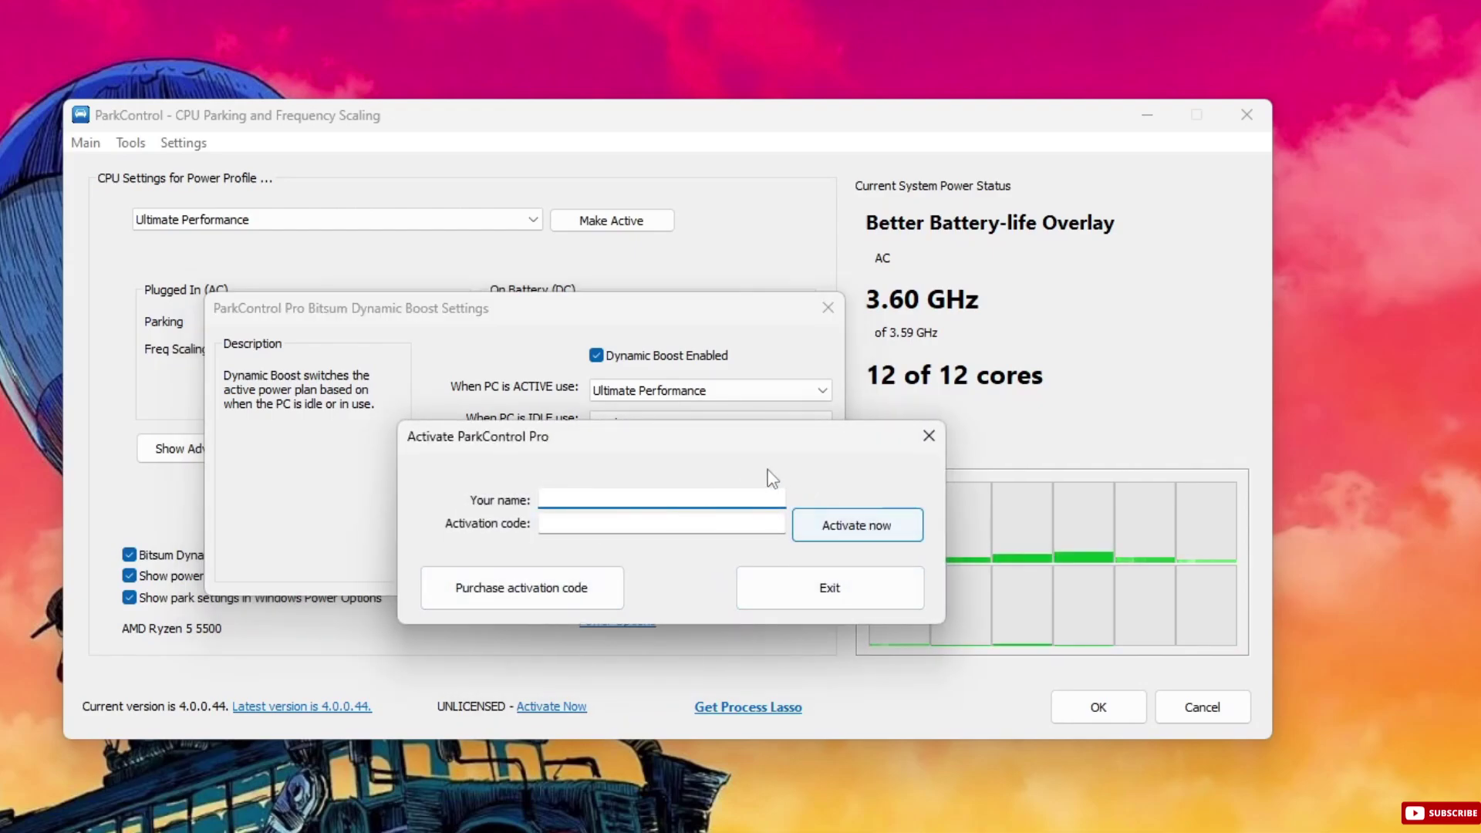
left_click_drag(709, 438, 661, 436)
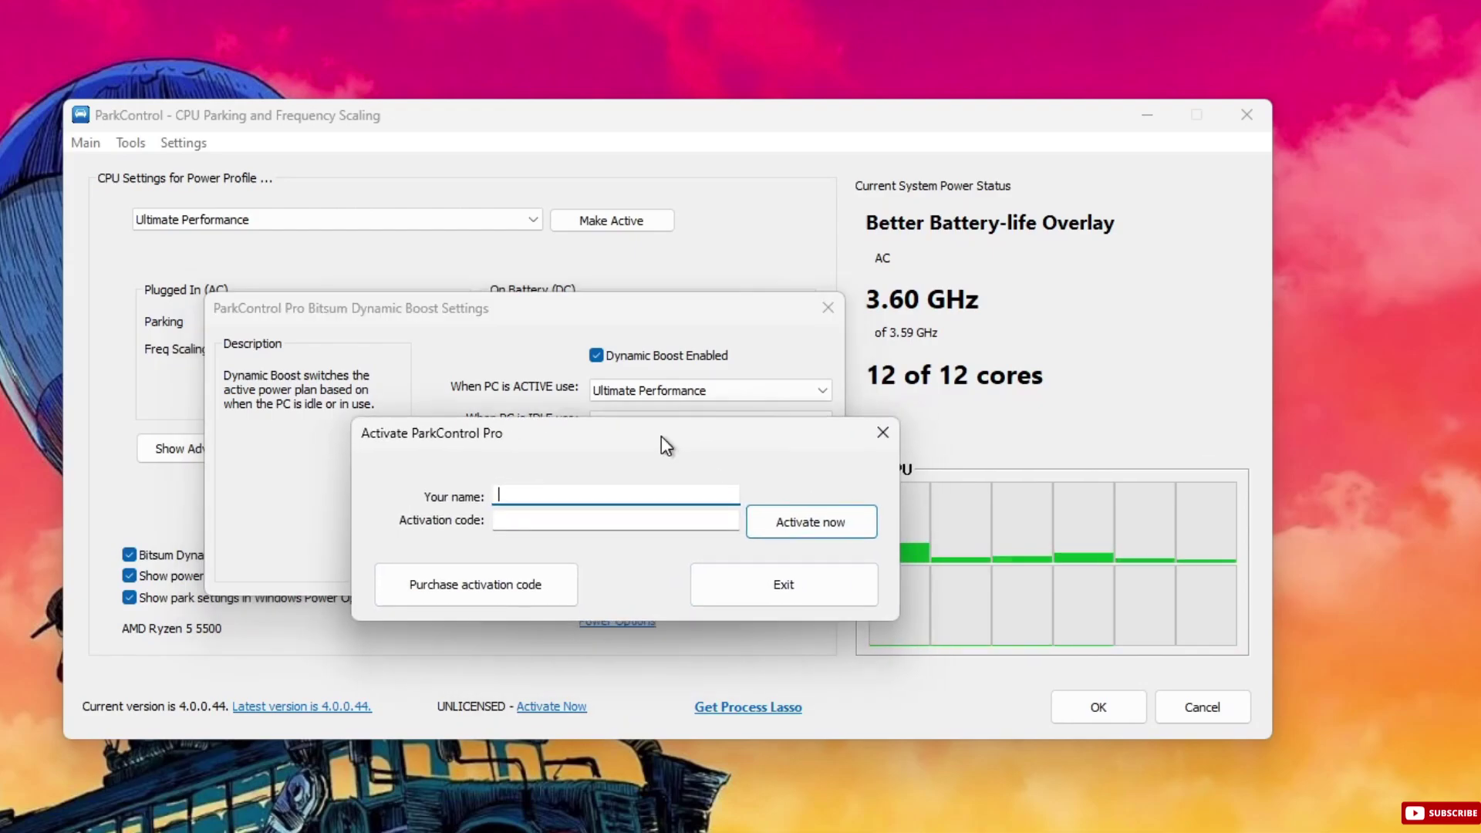
left_click(816, 602)
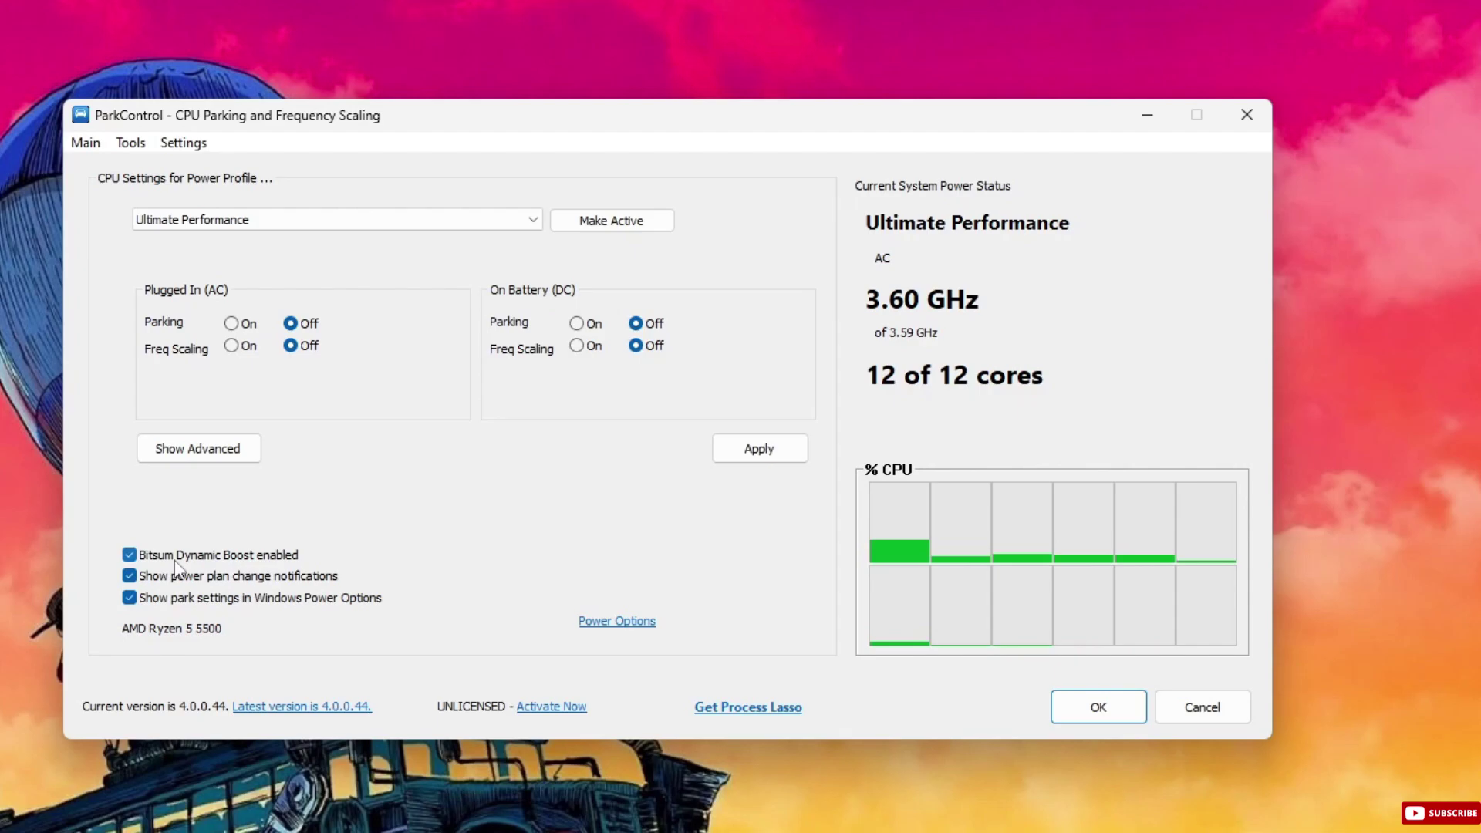
- Make the Ultimate Performance profile active and apply its CPU settings, closing ParkControl
left_click(615, 224)
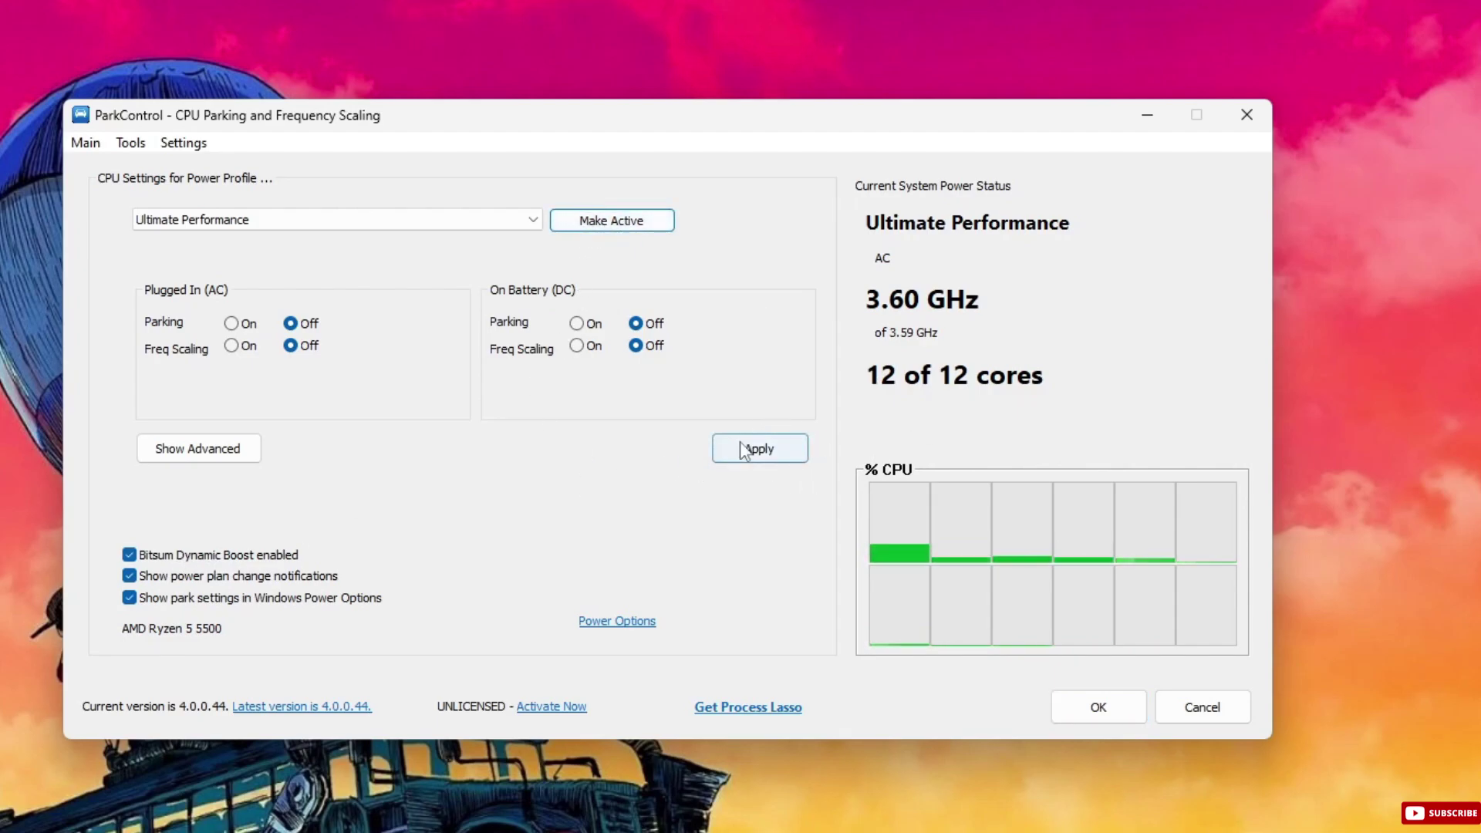
left_click(760, 448)
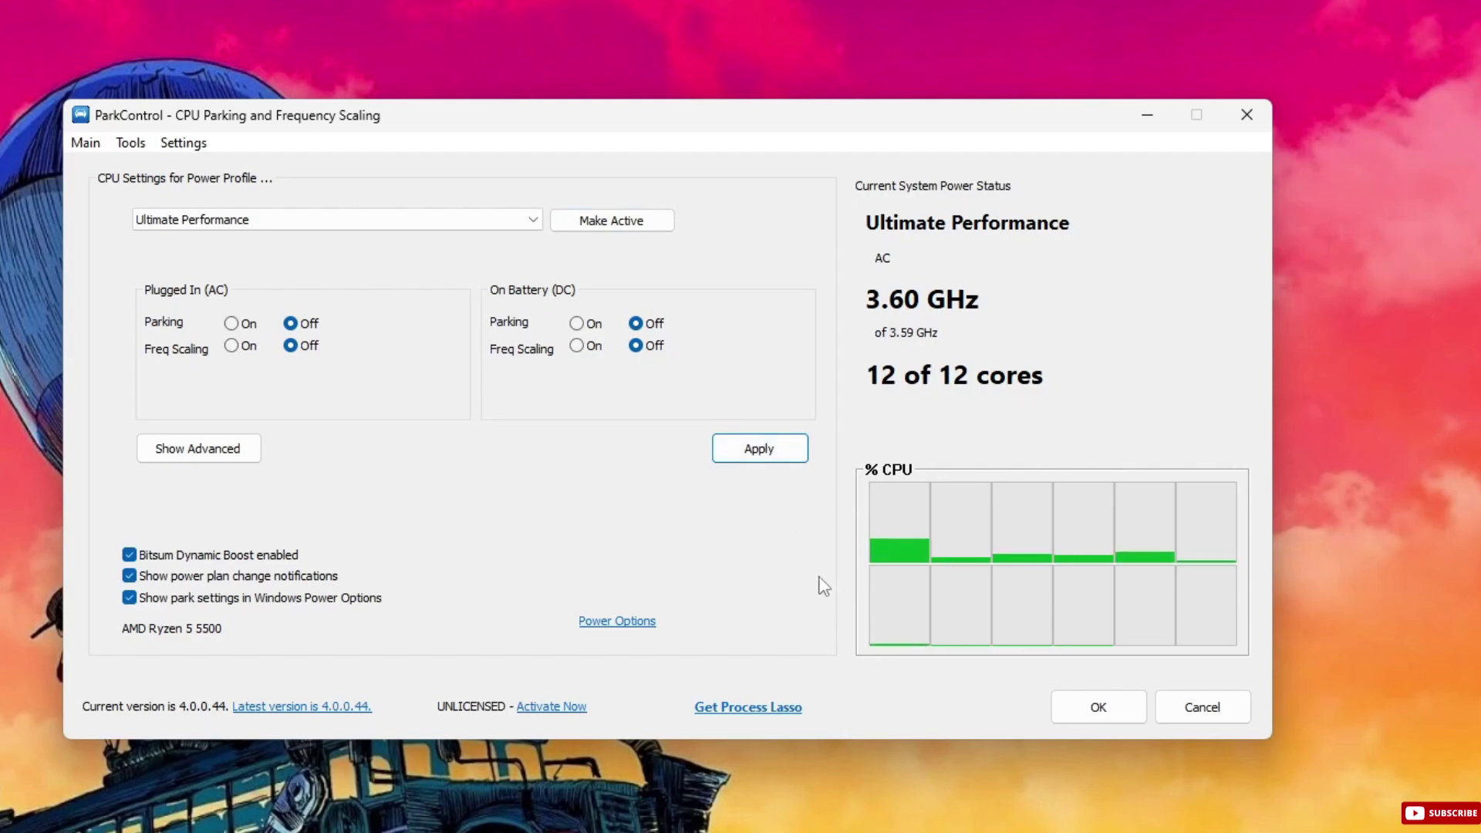
left_click(1094, 710)
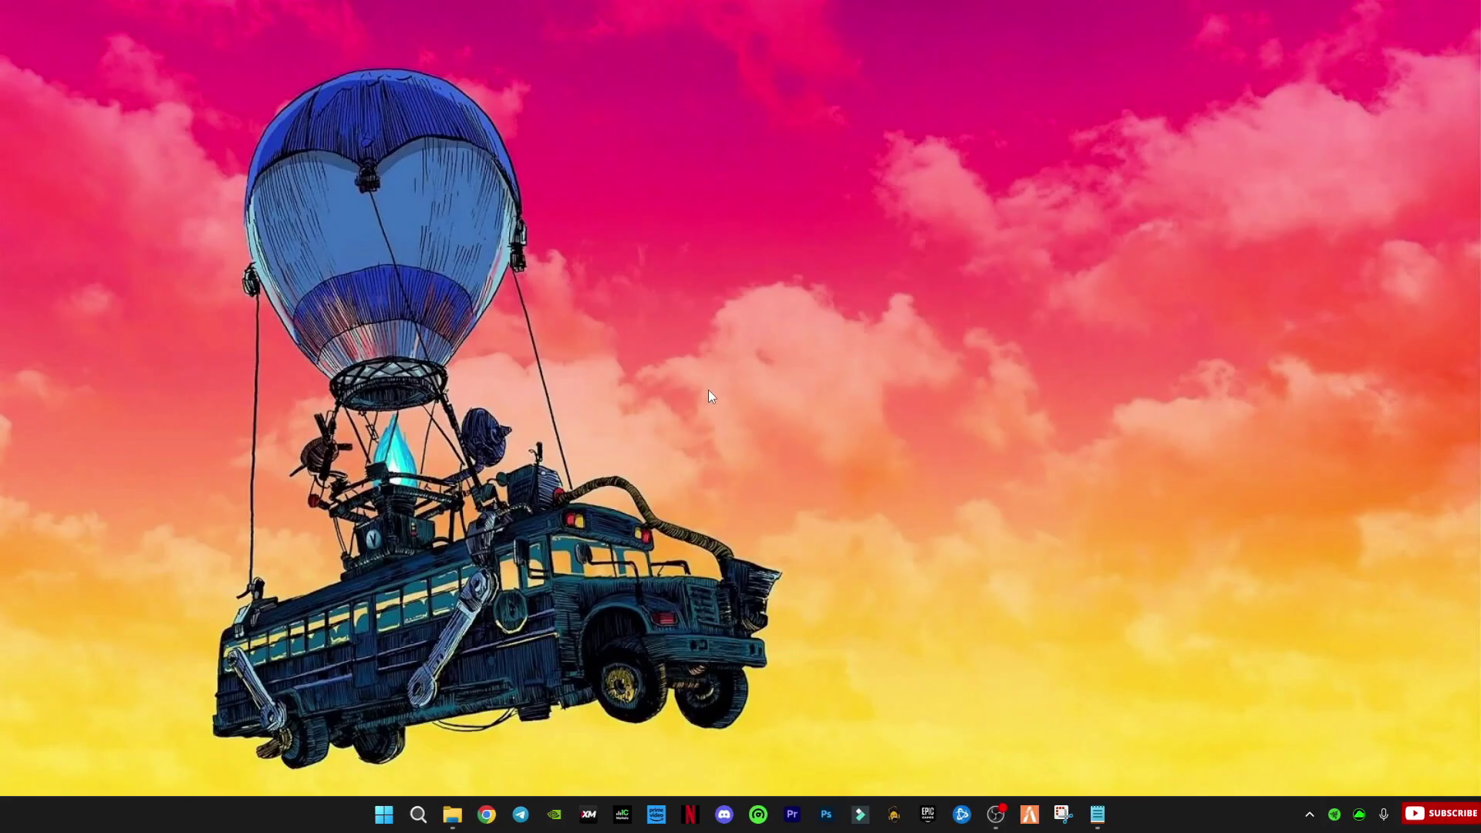
- Bring the Pc Booster folder window back up from the desktop
right_click(708, 390)
left_click(779, 486)
left_click(452, 814)
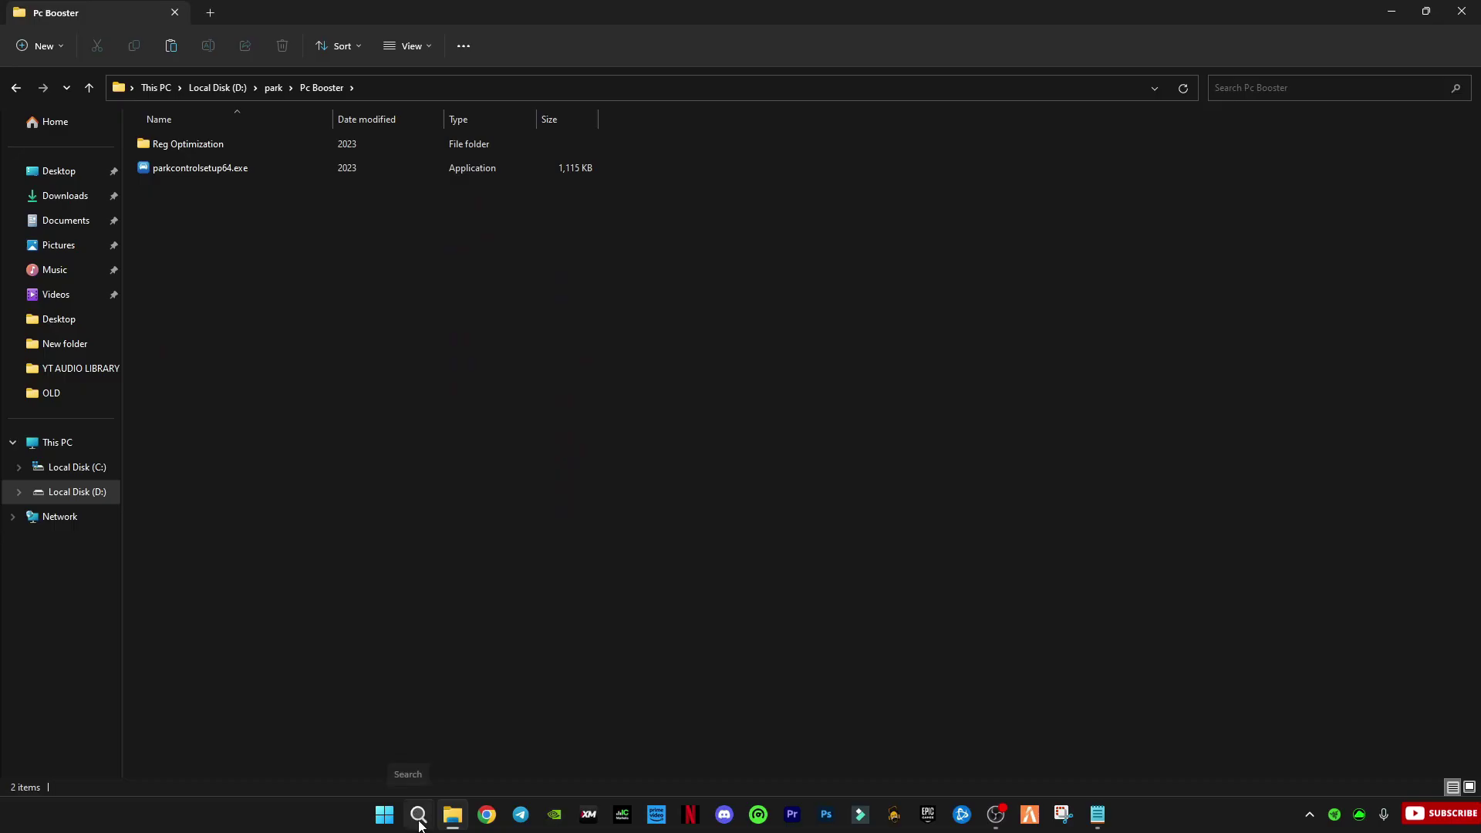
- Open the user's temporary files folder by running %temp% from the Run dialog
left_click(418, 815)
type("run")
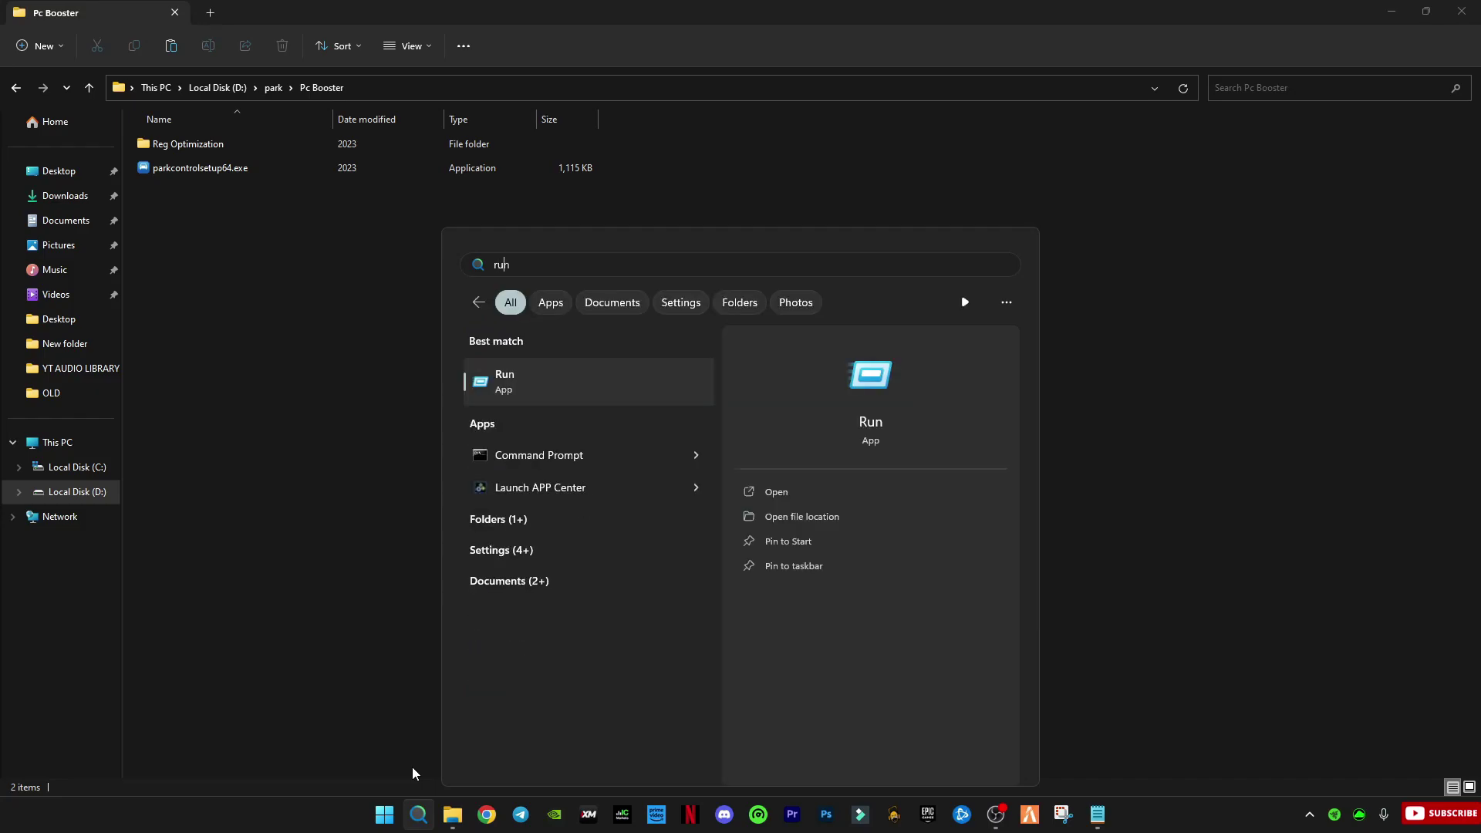
key("ctrl+shift+Return")
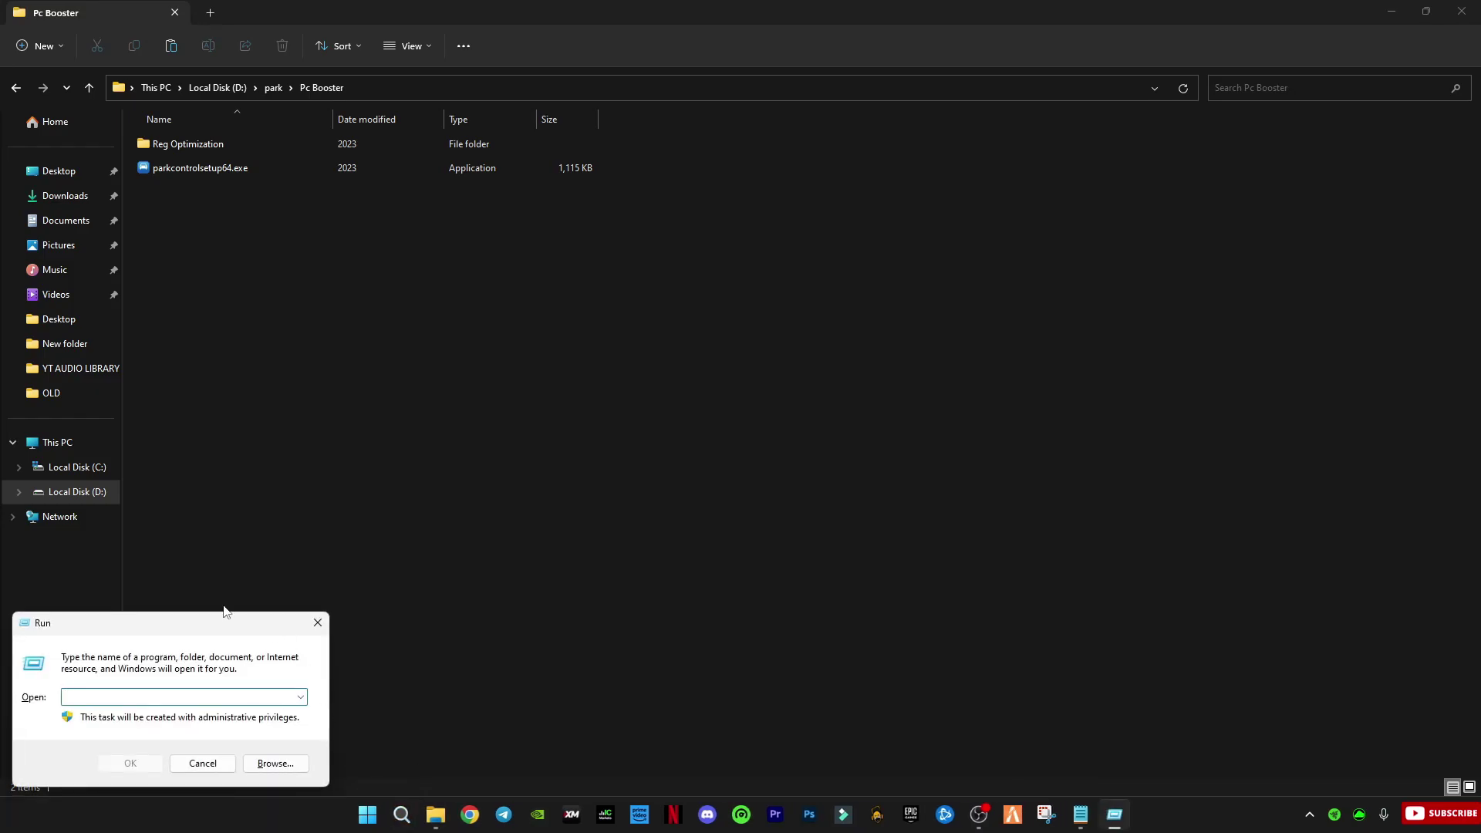
left_click_drag(199, 623, 835, 411)
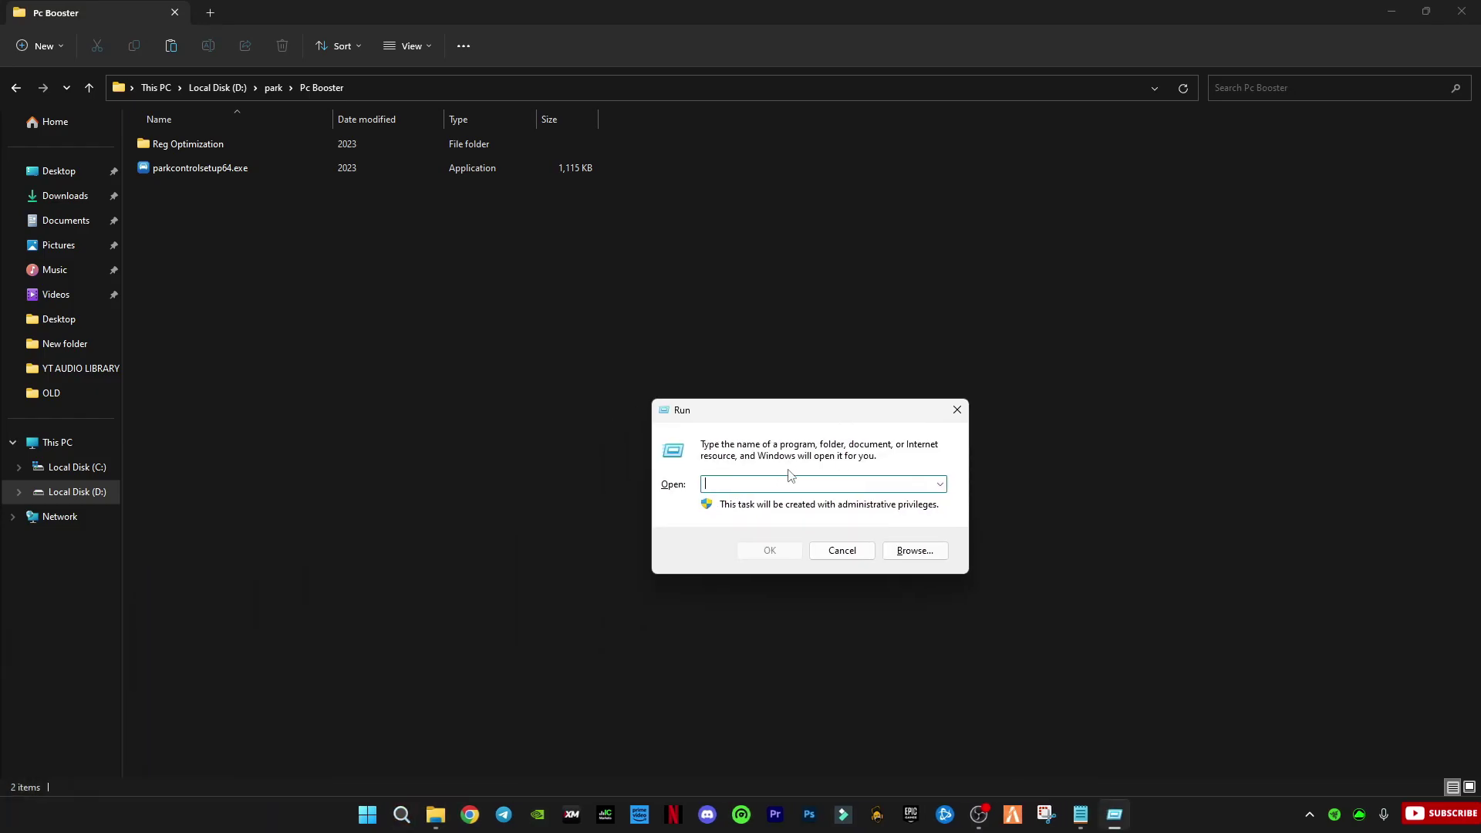
type("%te")
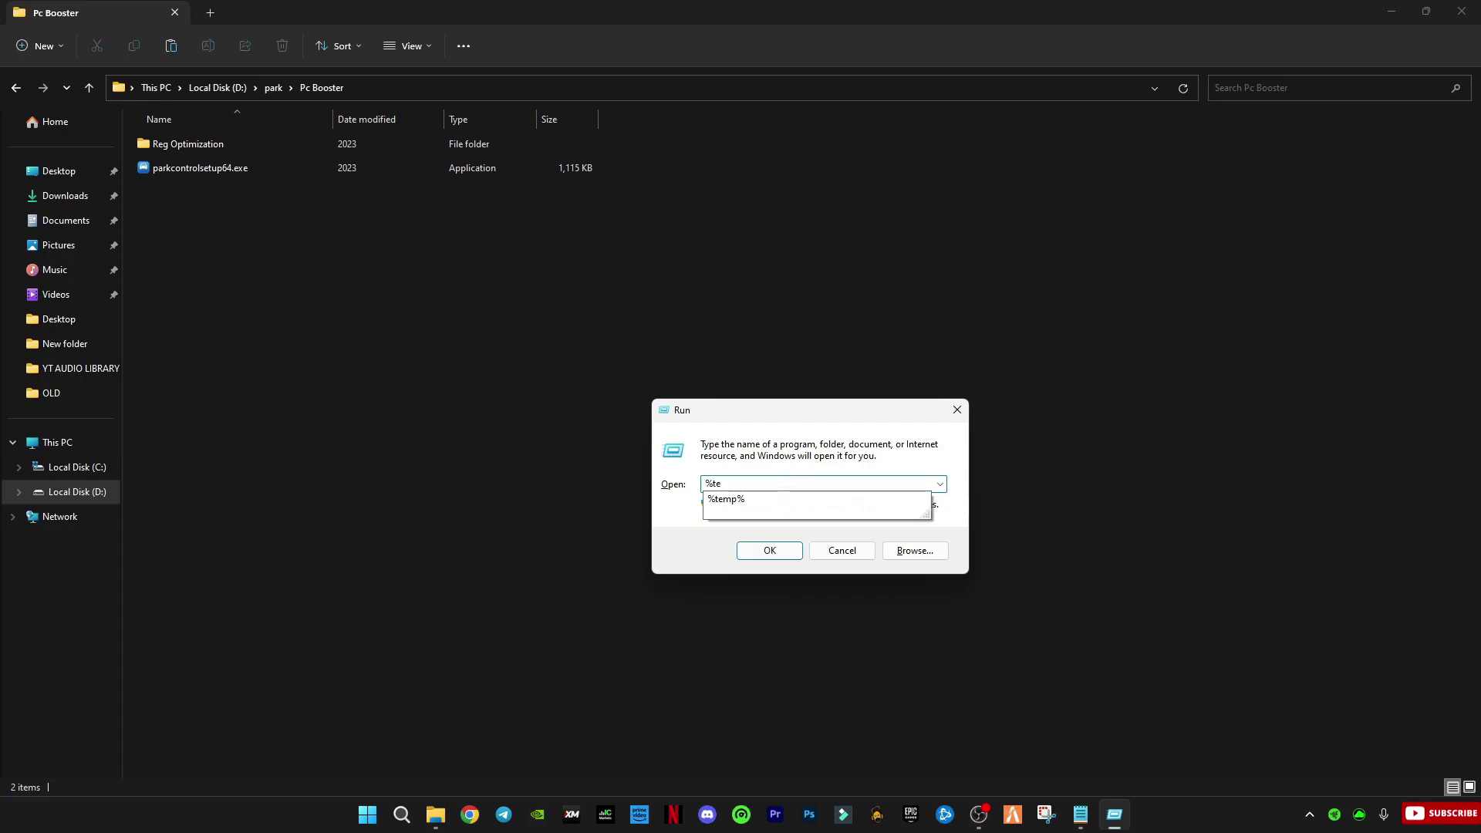
key("Down")
key("Return")
key("Return")
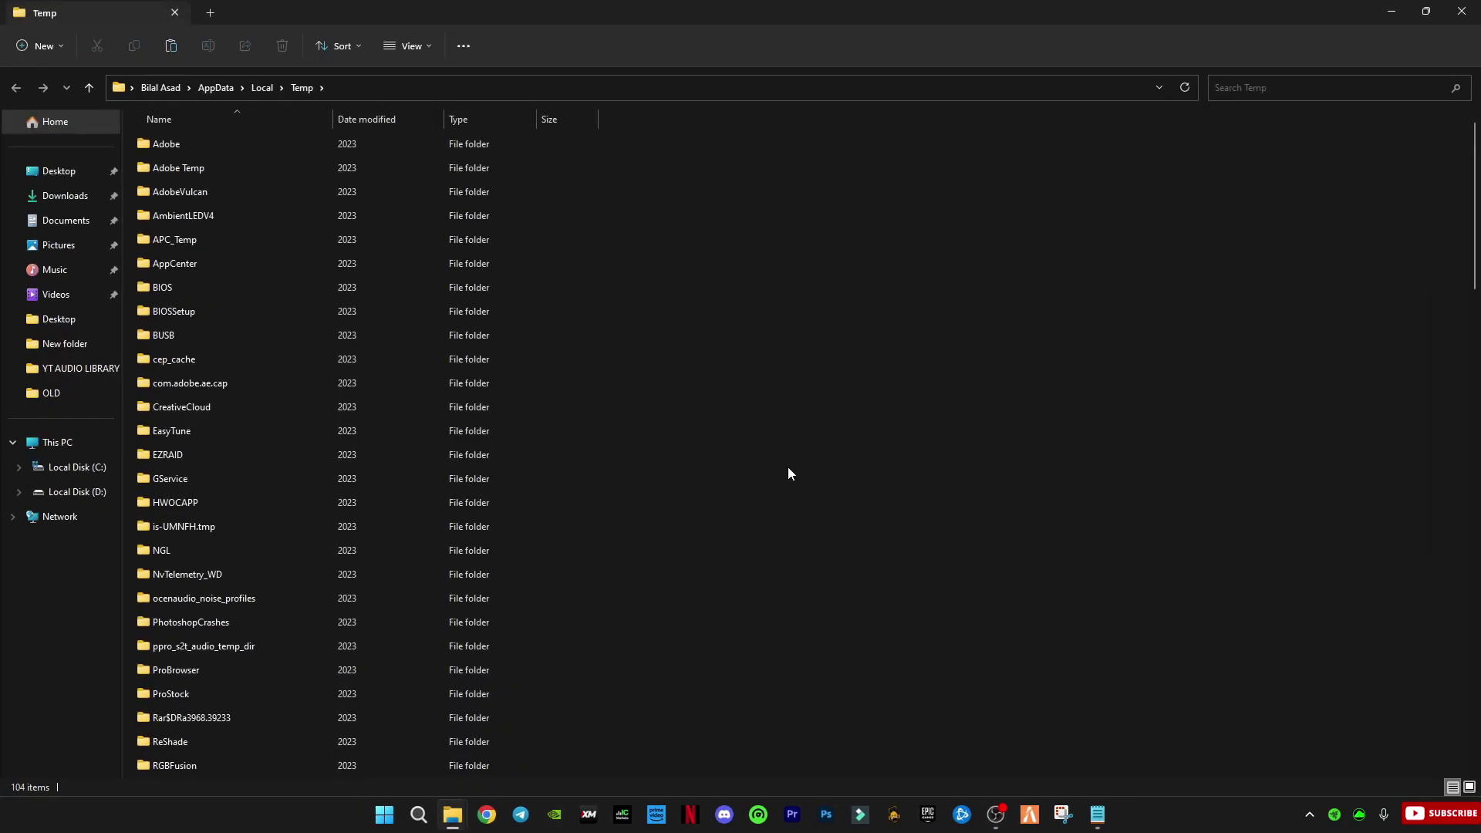
- Delete everything in the user's Temp folder, skipping items that are in use
left_click(436, 414)
key("ctrl+a")
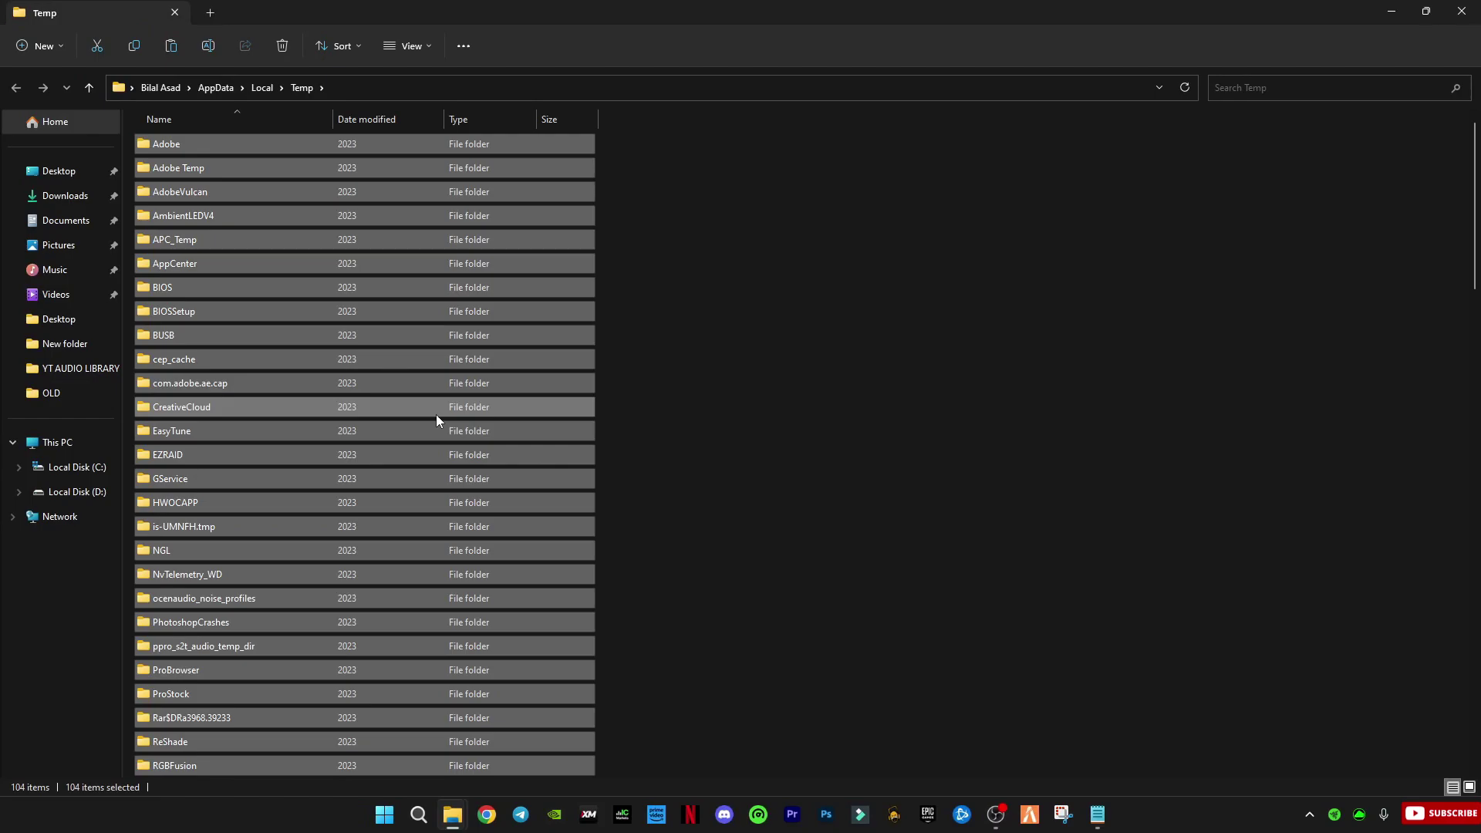
key("Delete")
left_click(799, 418)
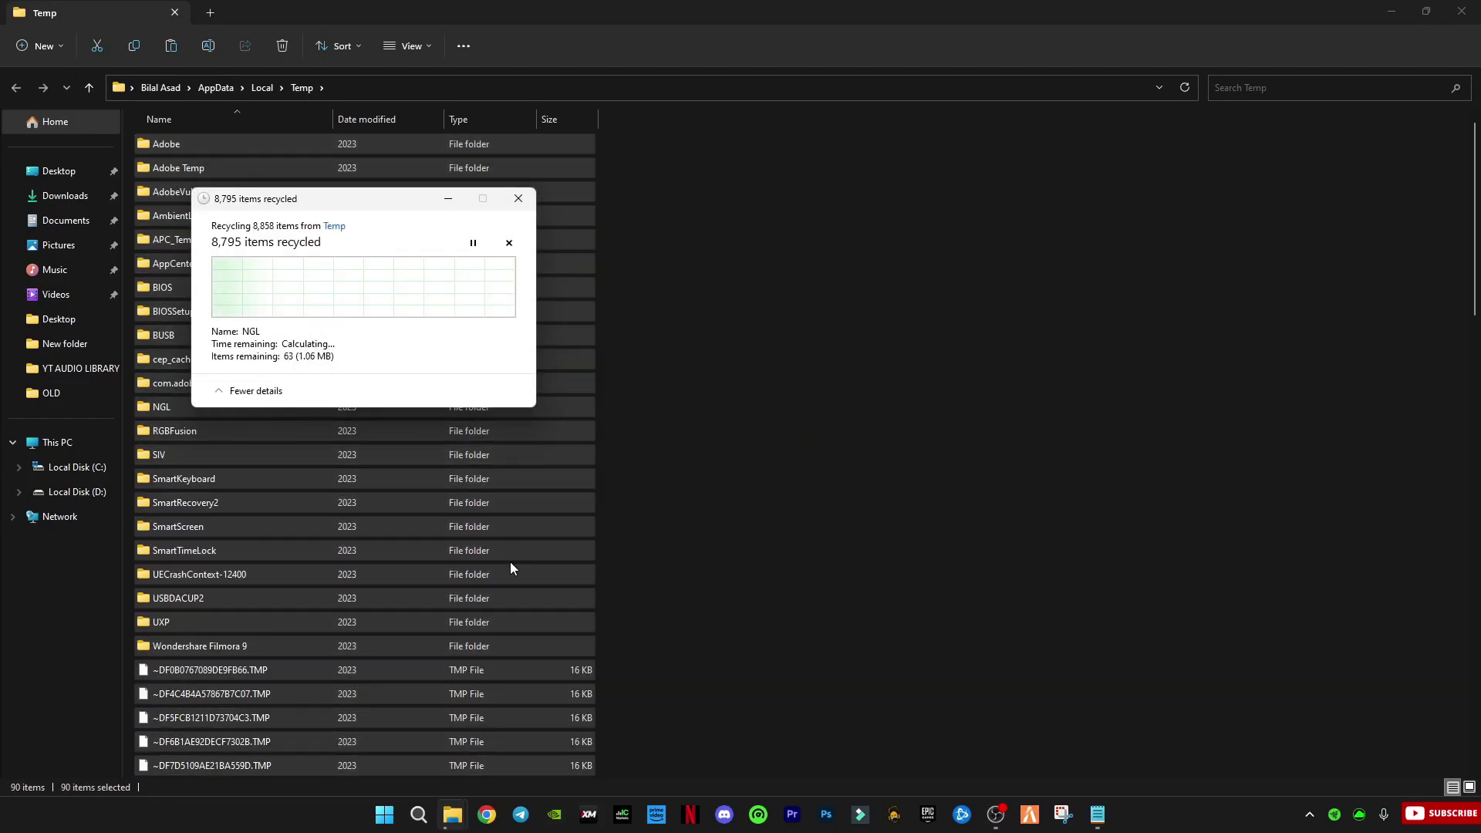
left_click(433, 371)
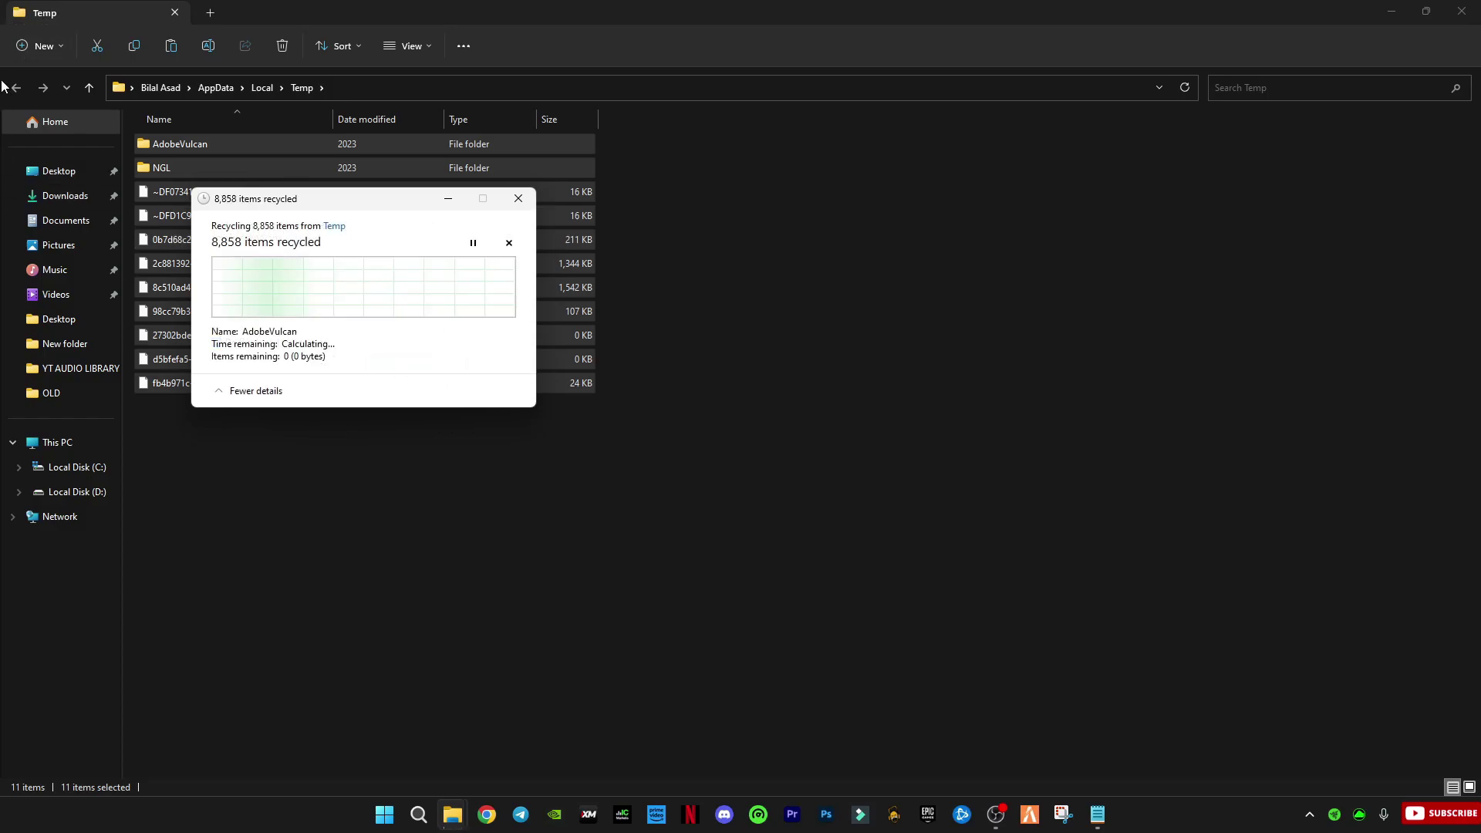
- Open the Windows Temp folder by running temp from the Run dialog
left_click(418, 815)
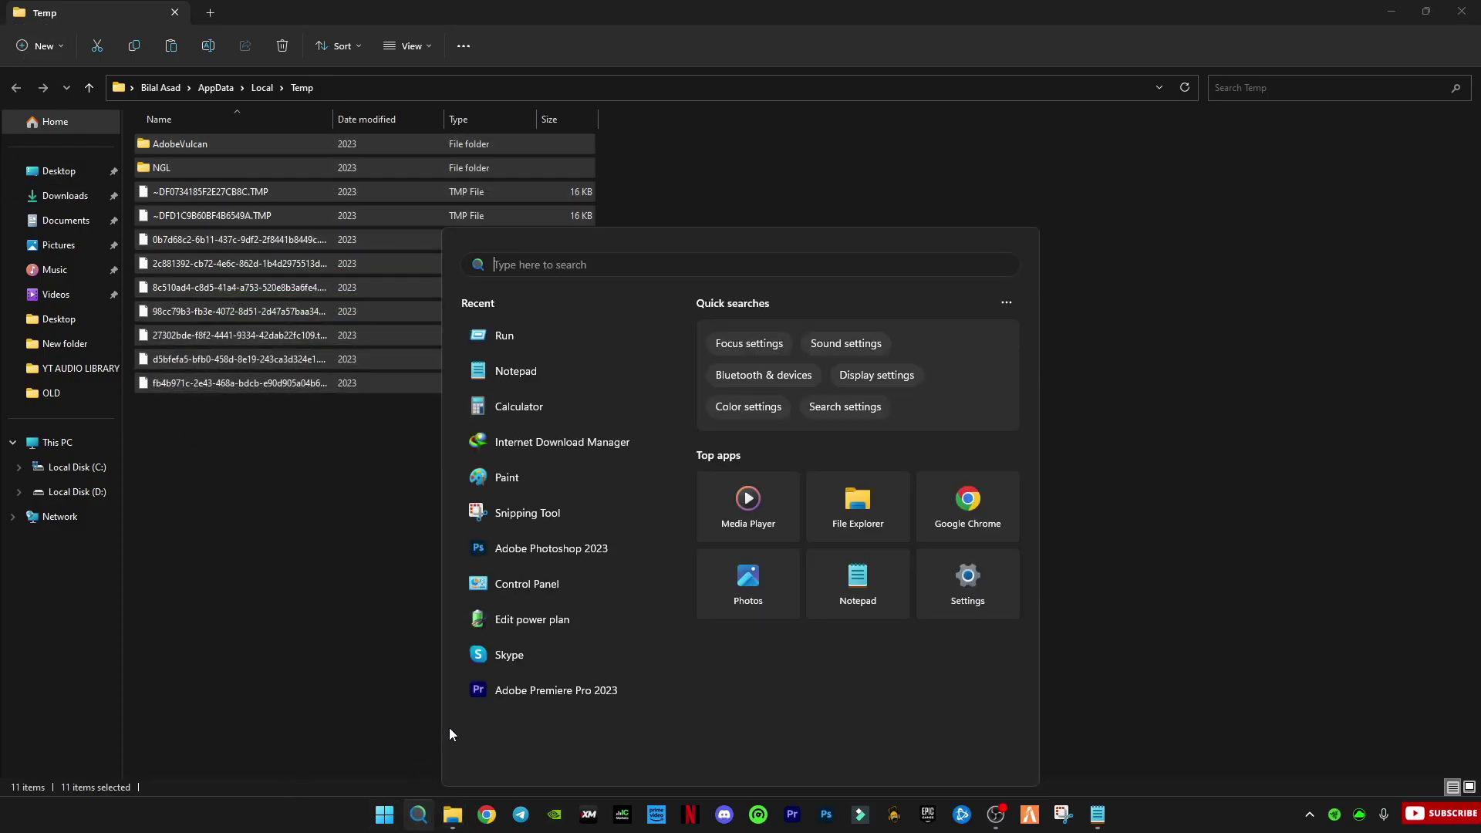
type("run")
key("Return")
type("t")
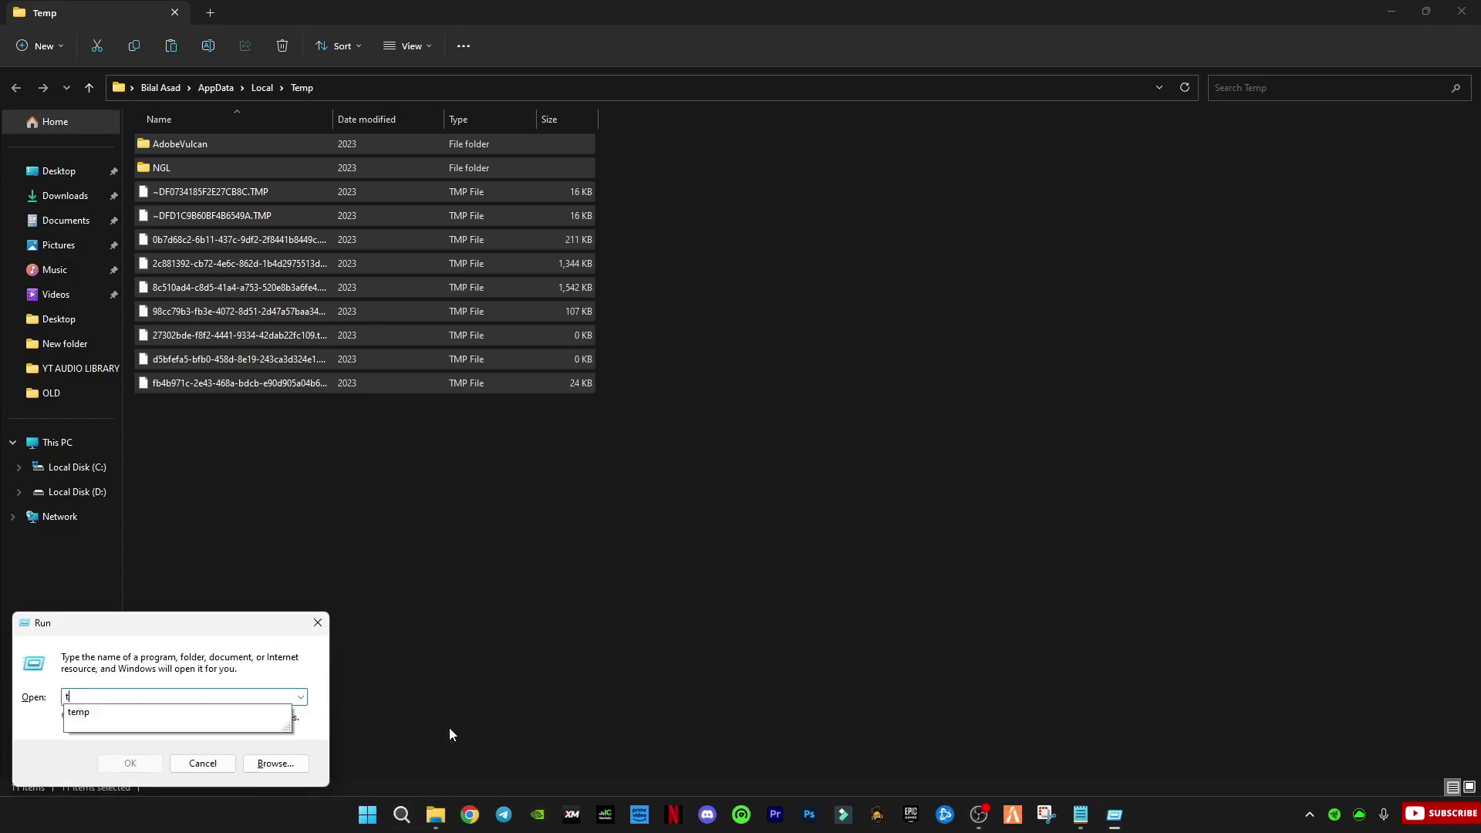
type("emp")
key("Return")
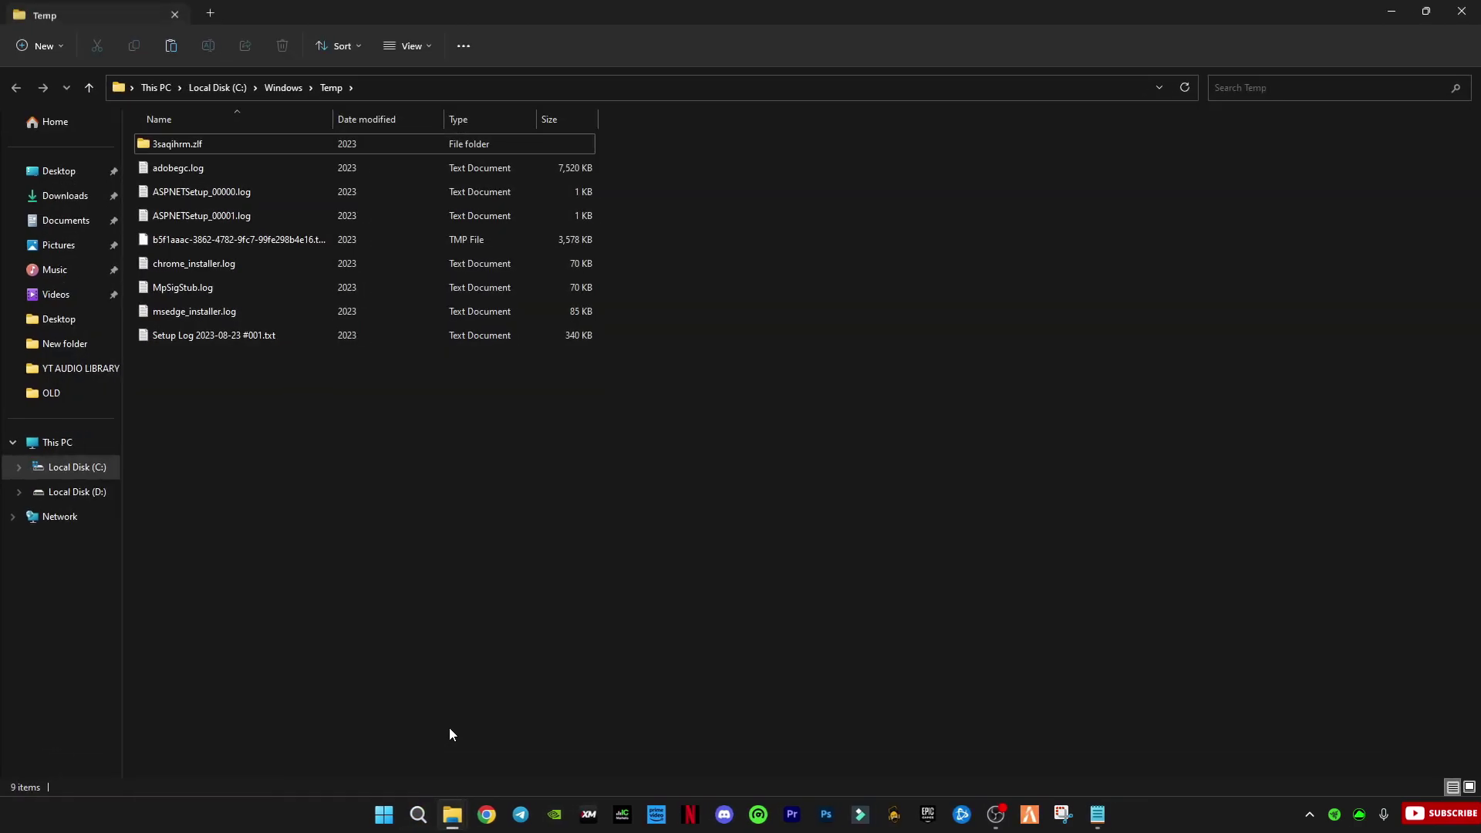
- Delete all items in the Windows Temp folder, skipping every file that is in use
left_click_drag(655, 761, 493, 127)
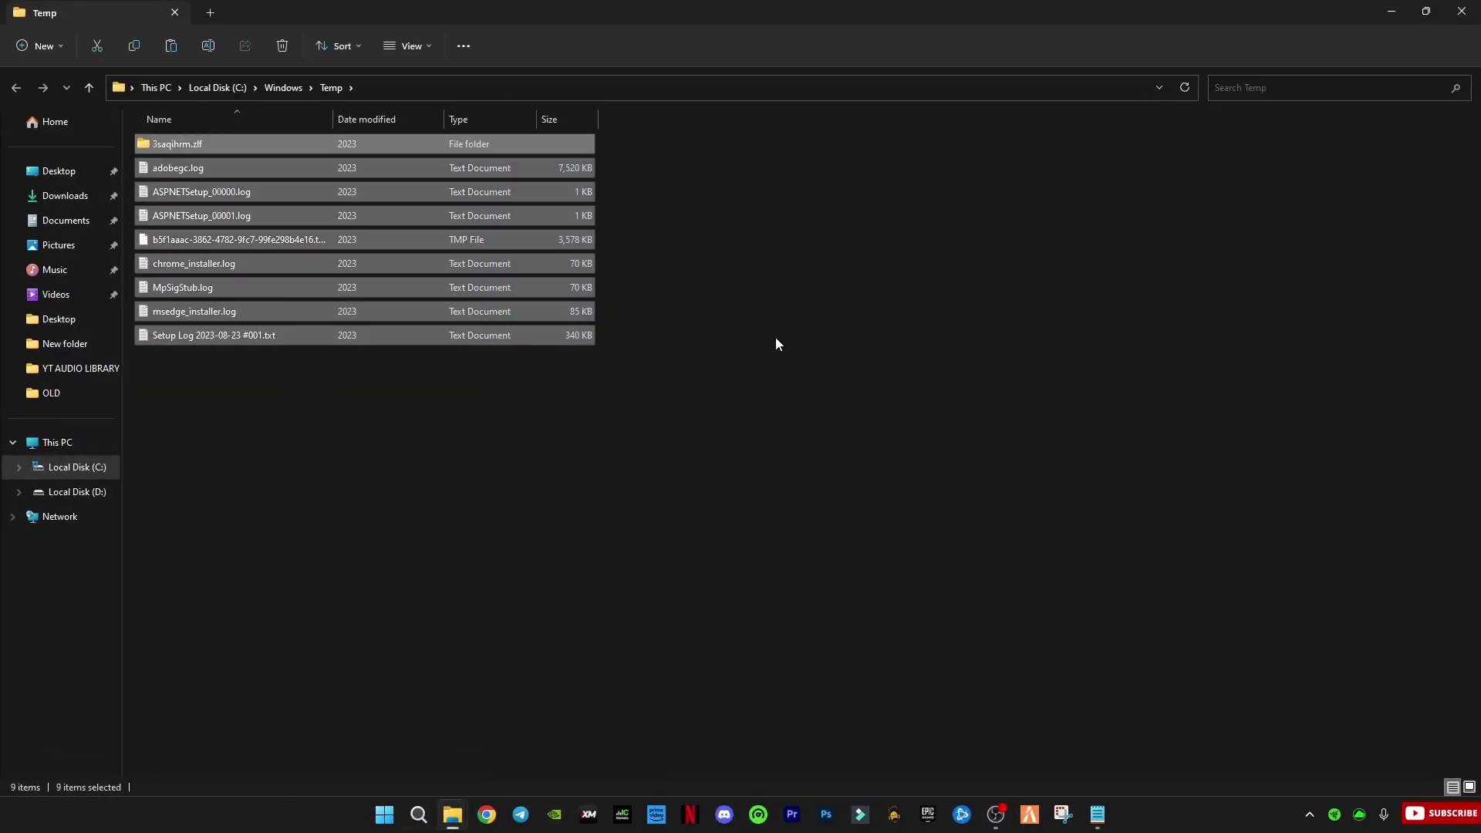
key("Delete")
left_click(800, 416)
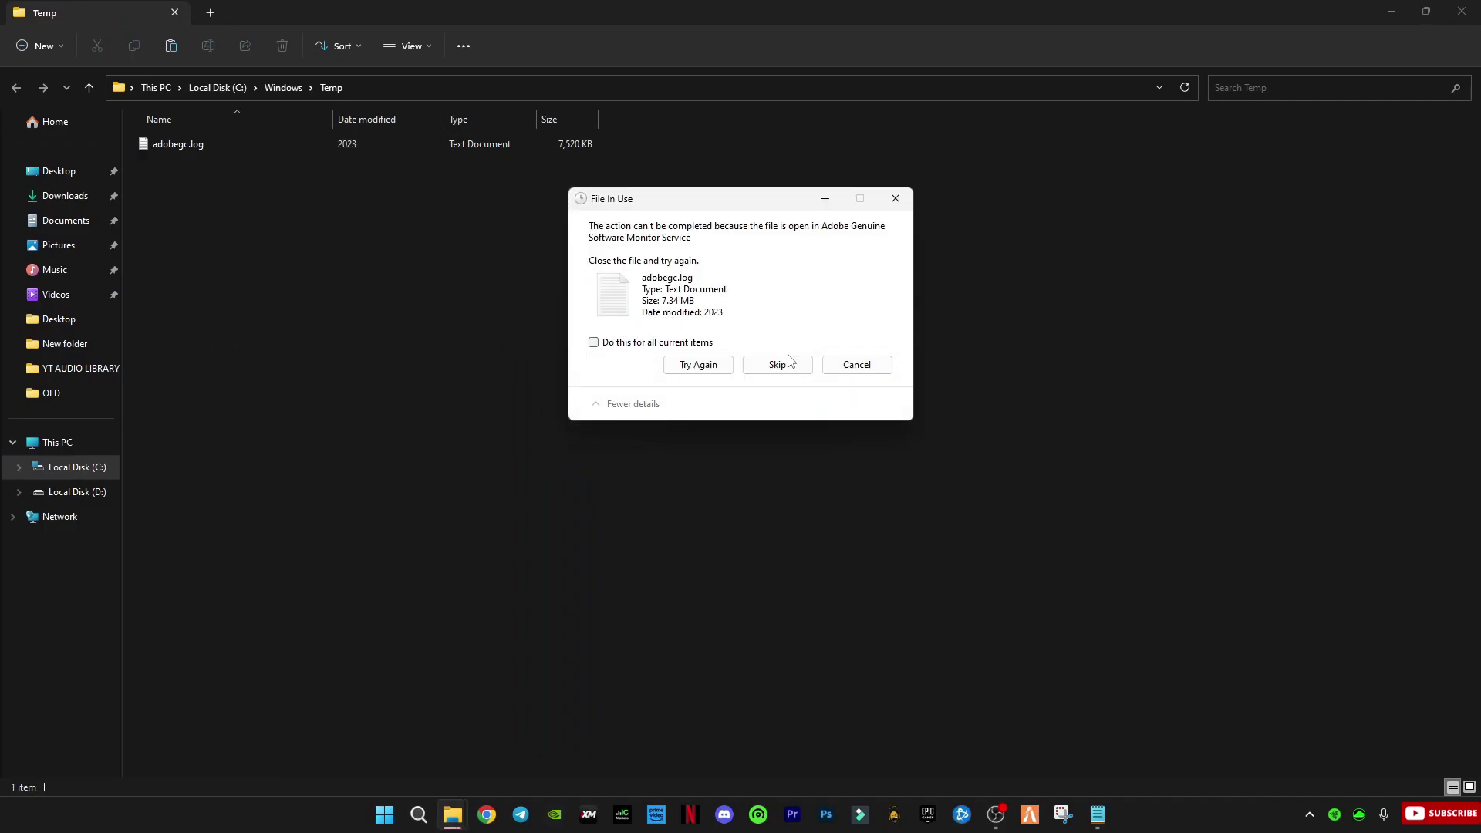
left_click(652, 344)
left_click(776, 364)
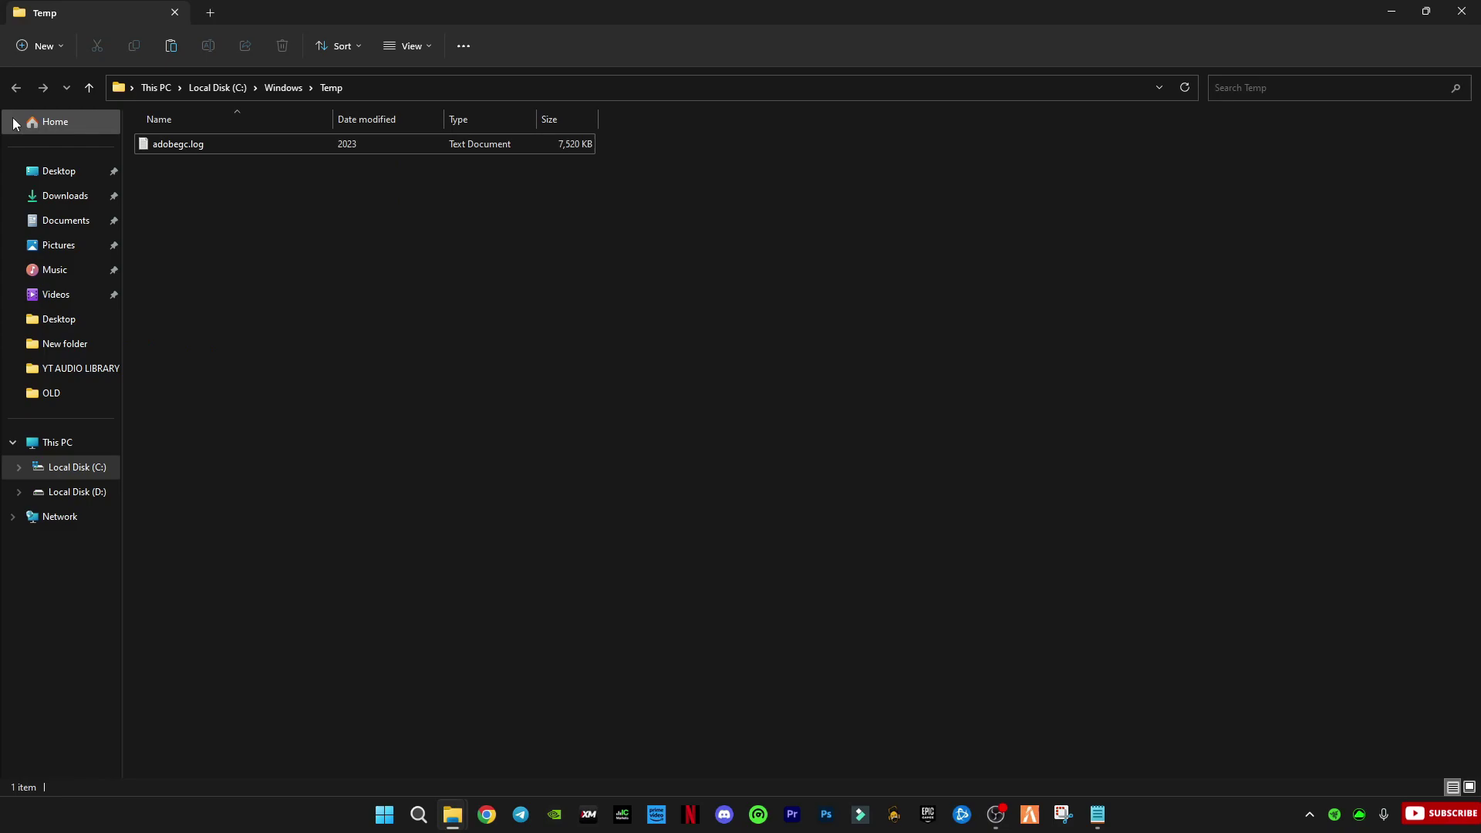
- Return to the Pc Booster folder and open its Reg Optimization subfolder
key("alt+Left")
key("ctrl+a")
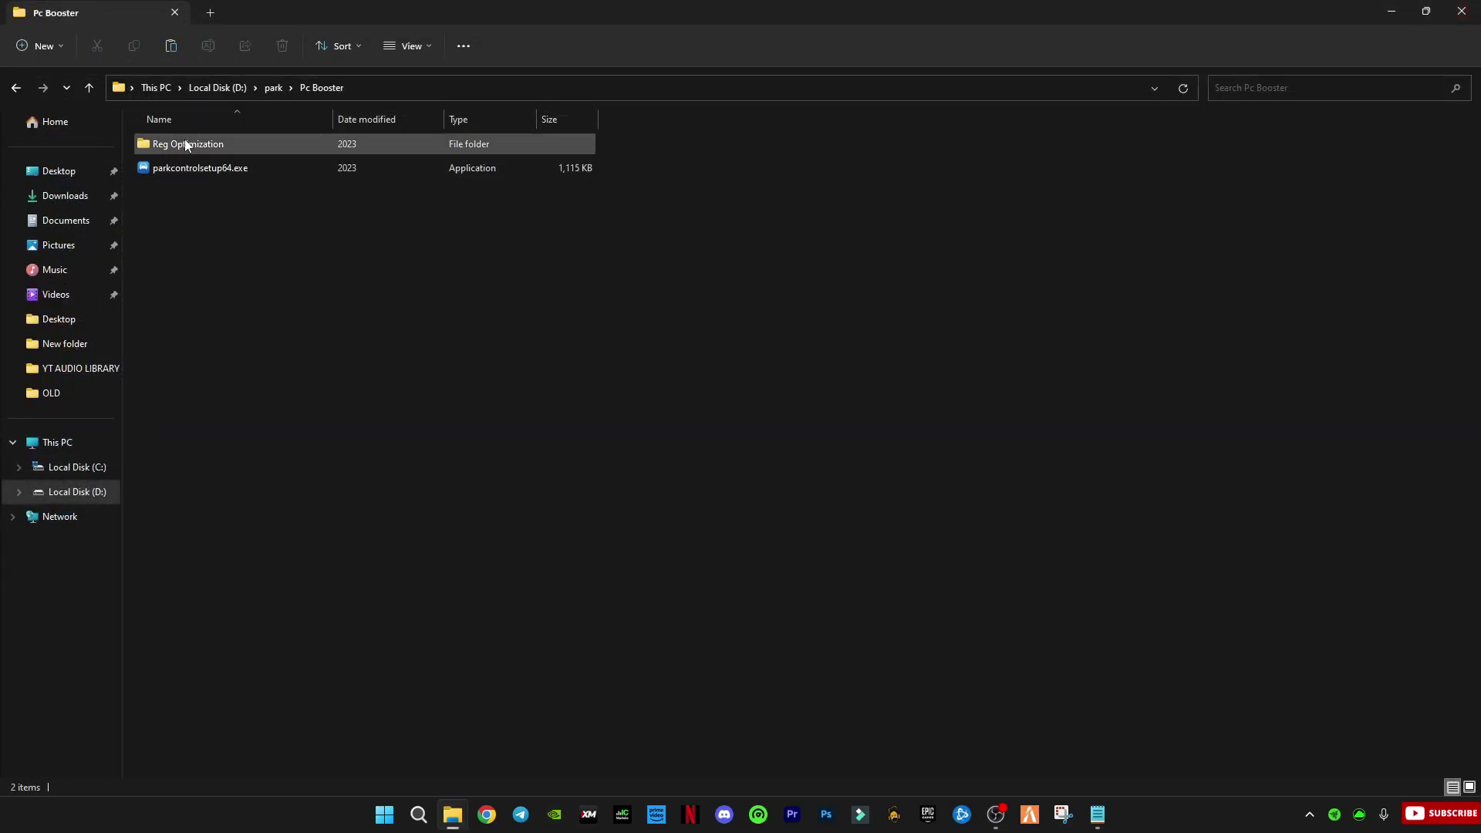
double_click(174, 144)
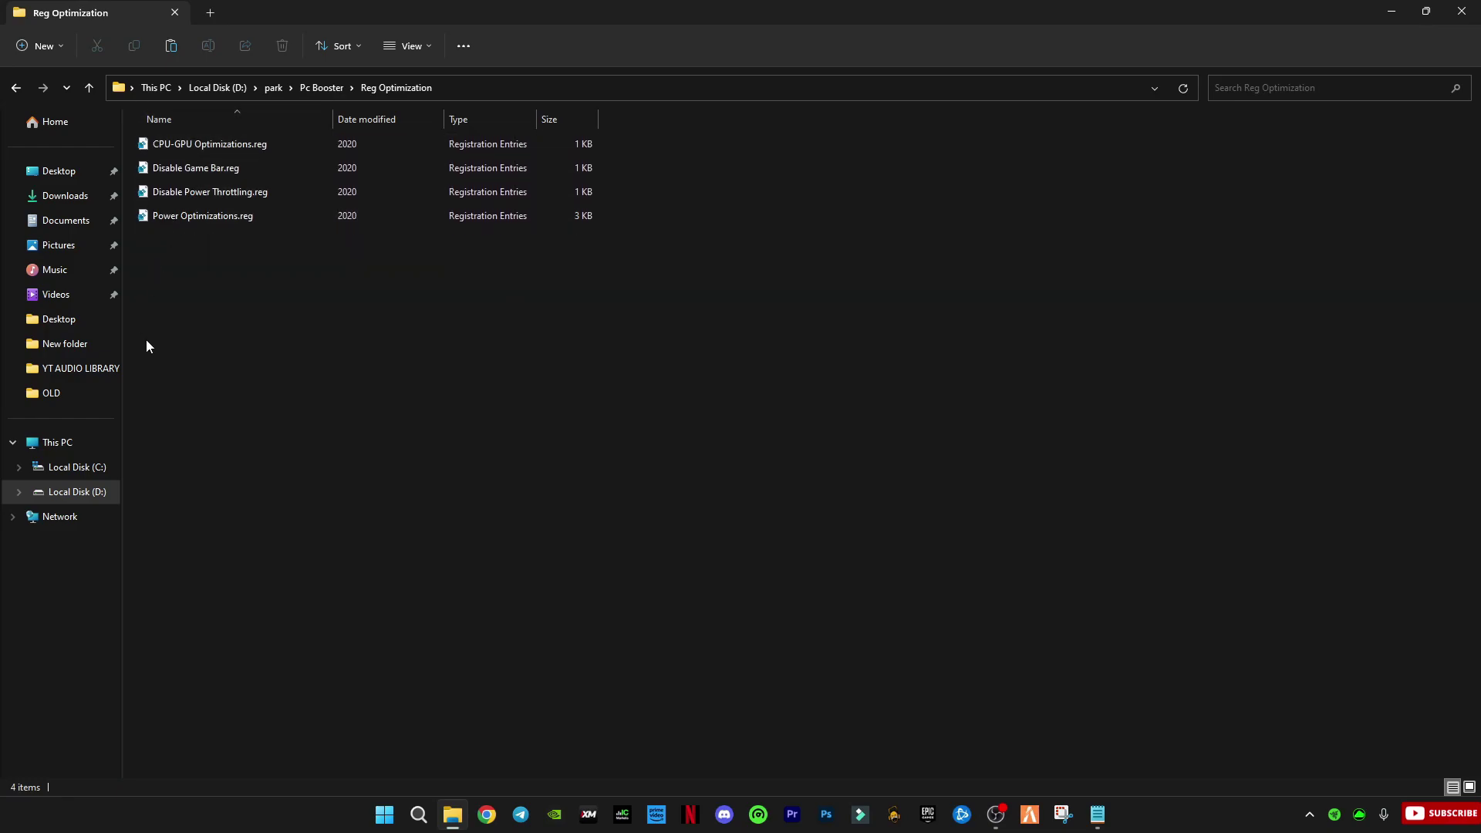
- Merge CPU-GPU Optimizations.reg and Disable Game Bar.reg into the registry
left_click(187, 148)
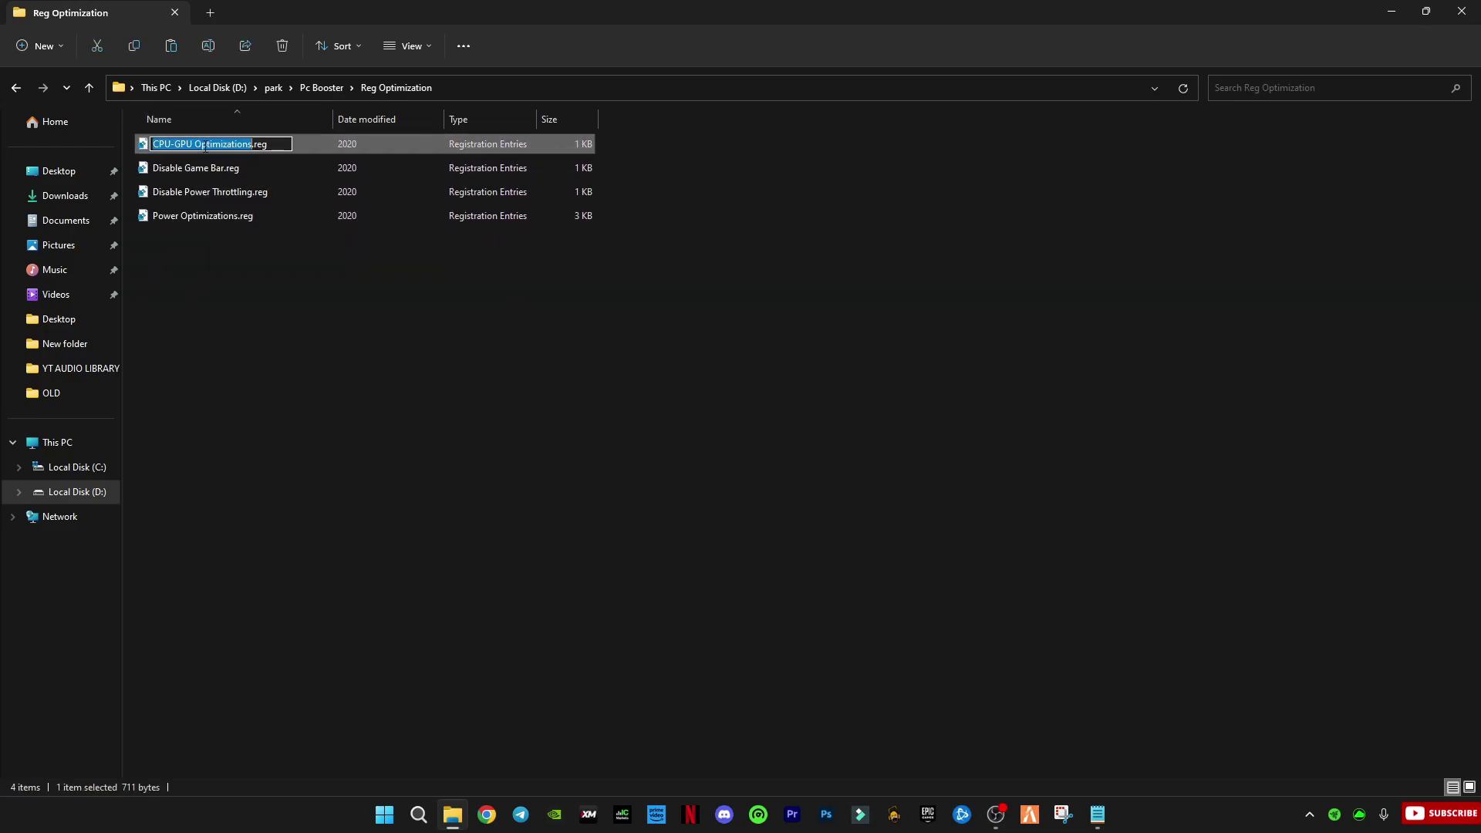
double_click(277, 147)
left_click(856, 424)
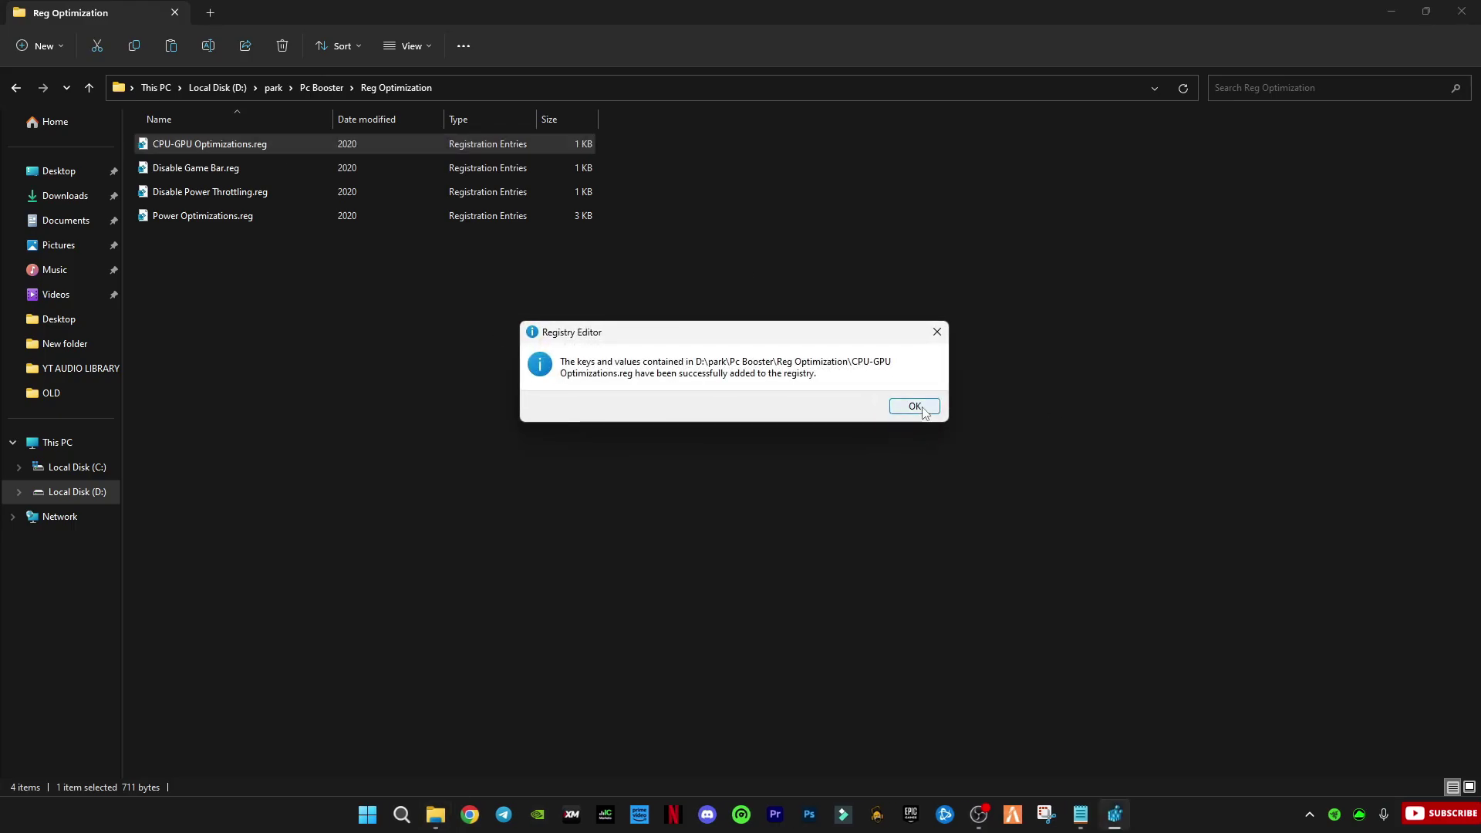
left_click(914, 406)
double_click(197, 168)
left_click(857, 424)
left_click(914, 406)
- Merge Disable Power Throttling.reg and Power Optimizations.reg into the registry, closing the folder window when done
double_click(209, 192)
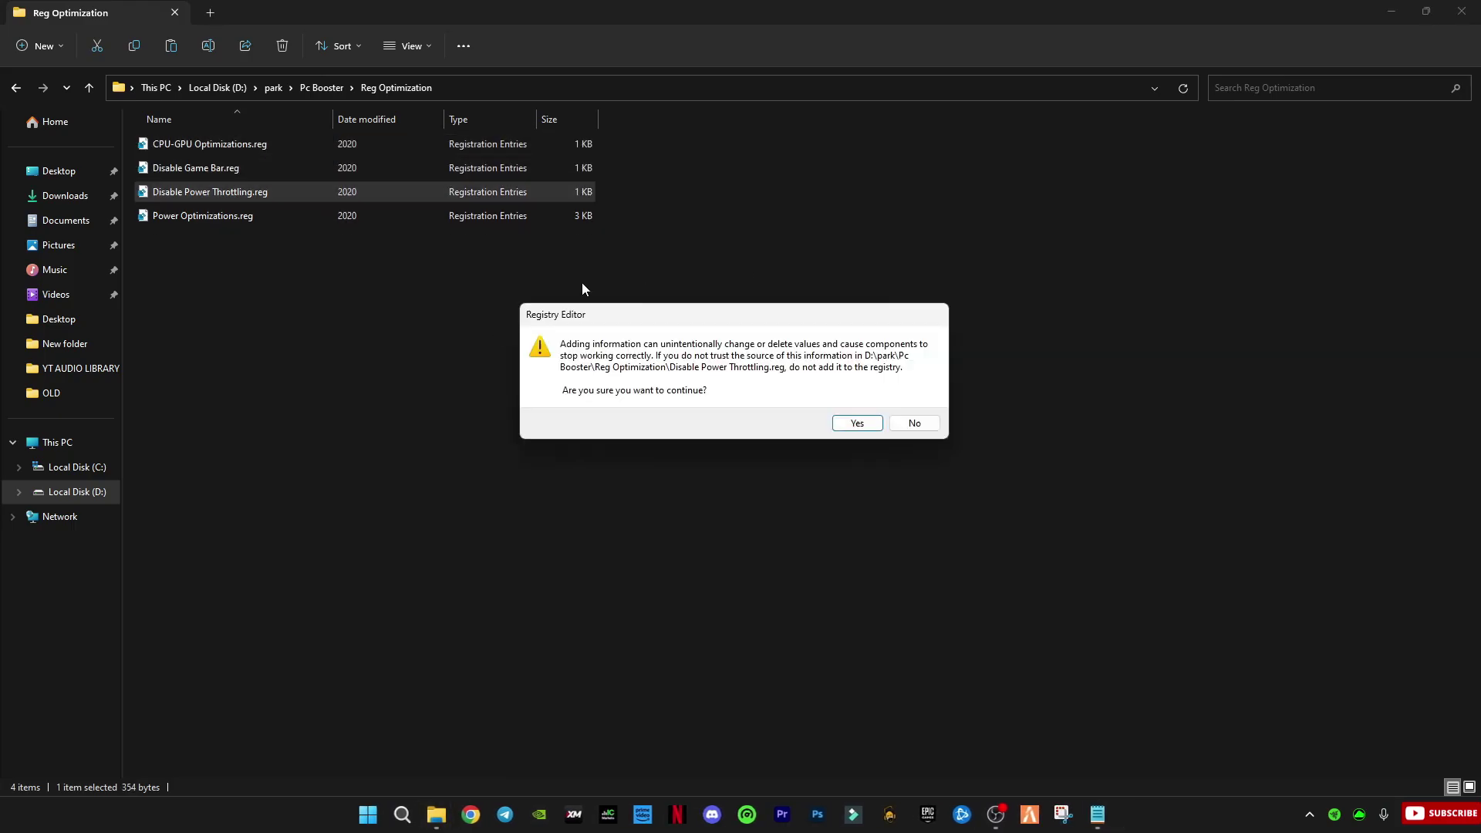
left_click(856, 423)
left_click(914, 407)
double_click(202, 216)
left_click(857, 424)
left_click(914, 406)
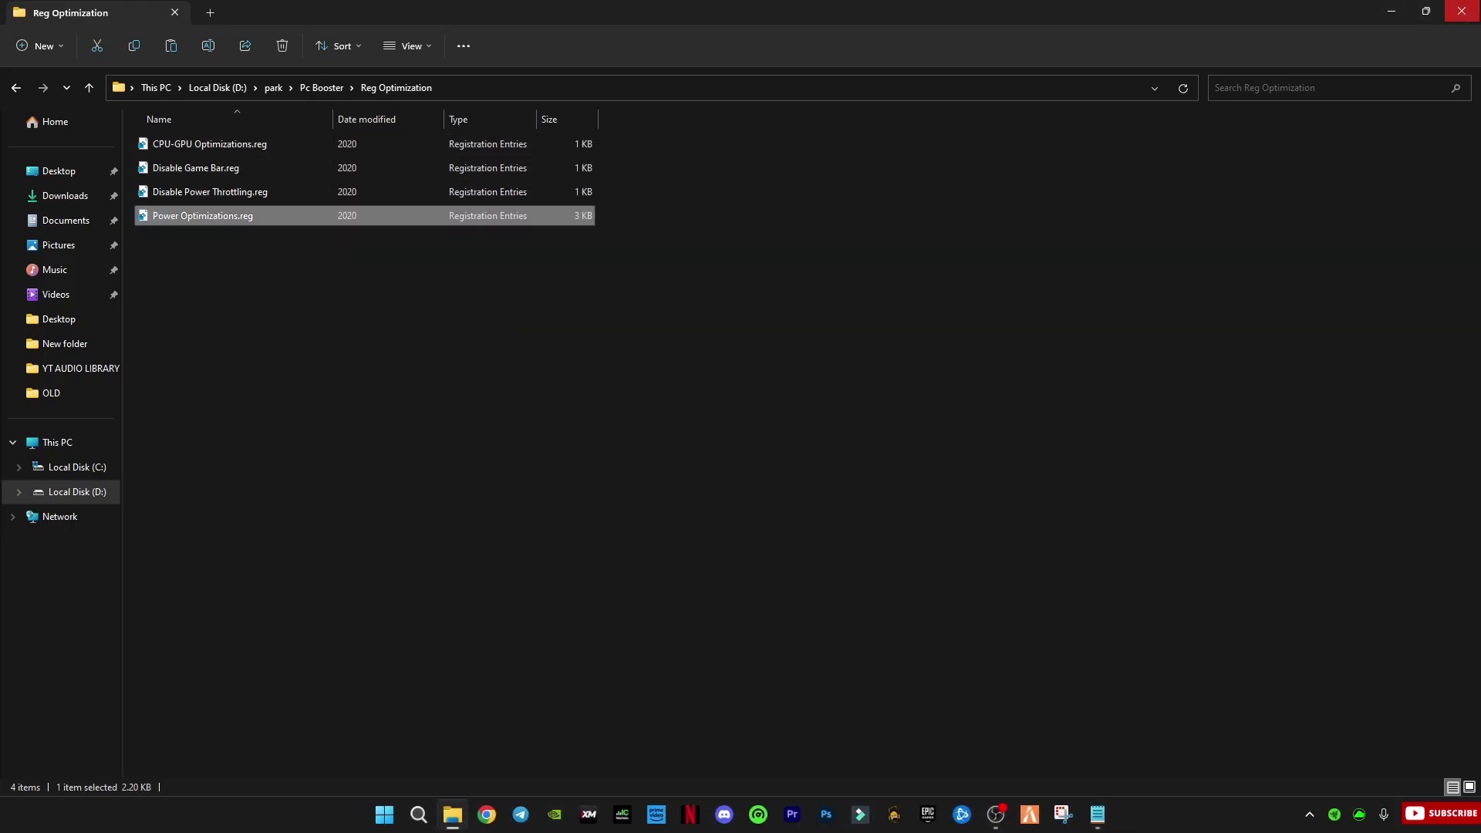
left_click(1461, 11)
- Open the Windows Graphics settings and save High performance as Fortnite's graphics preference
left_click(419, 814)
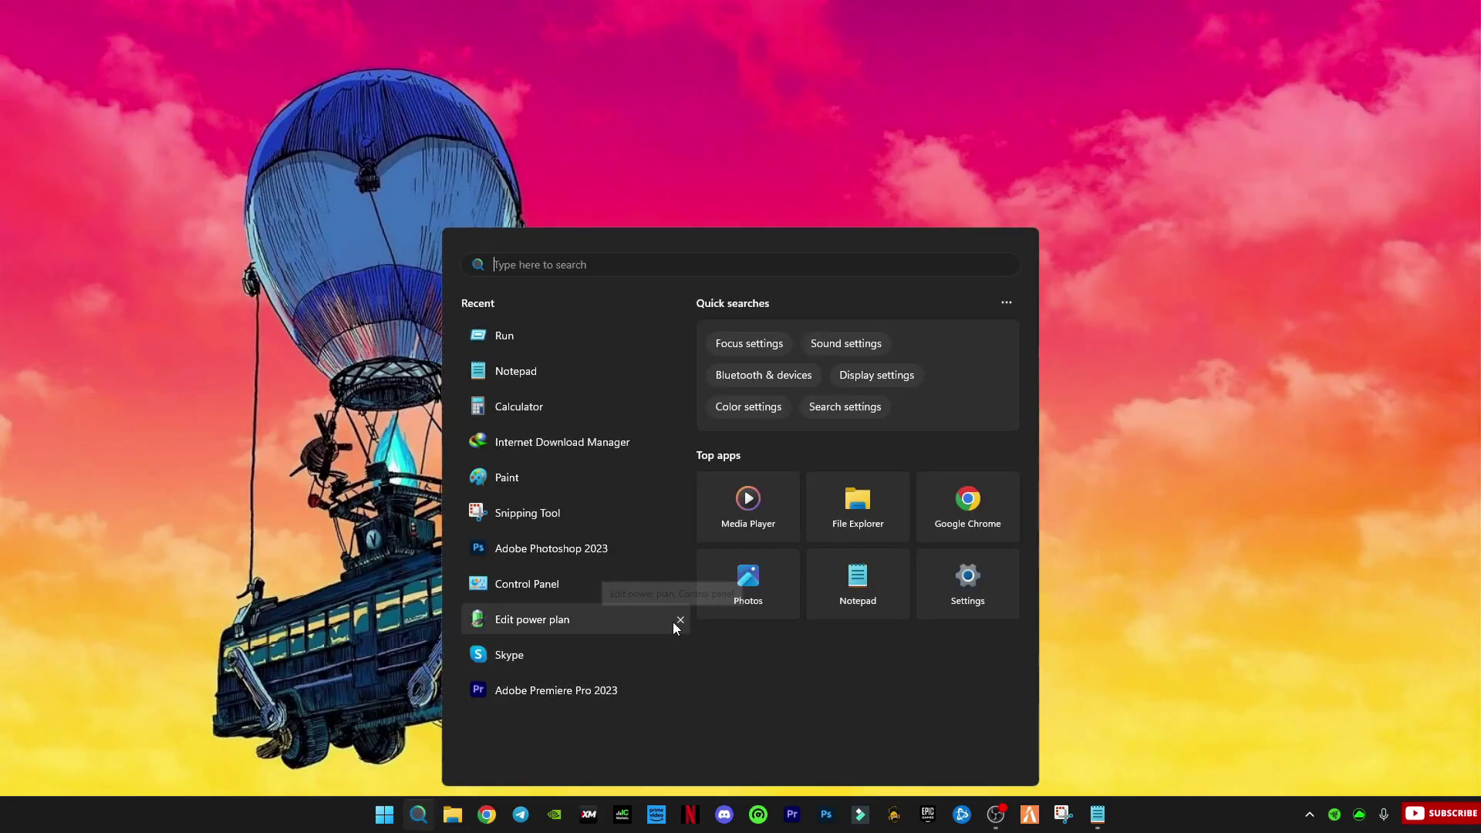
type("gra")
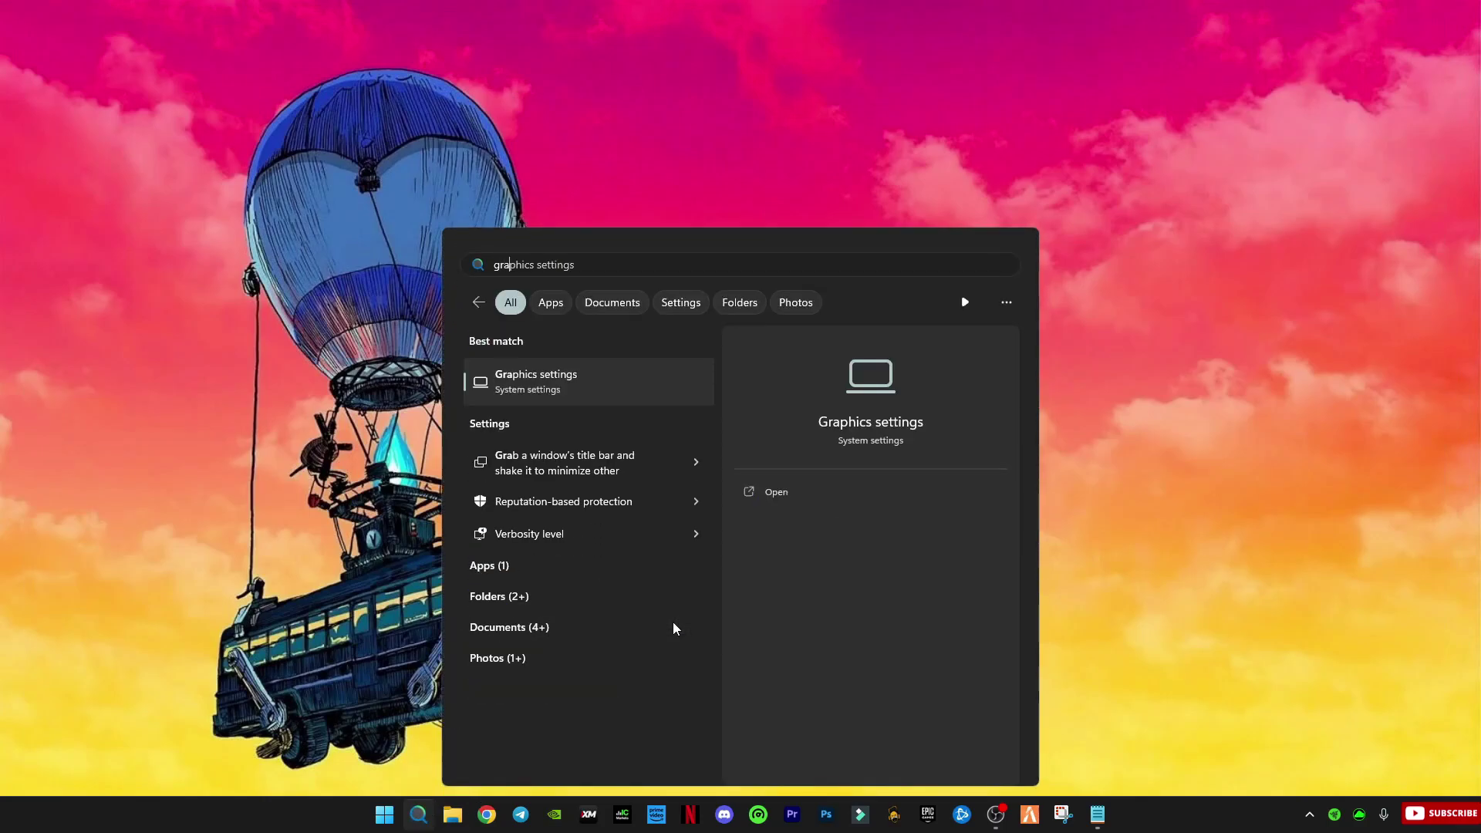
key("Return")
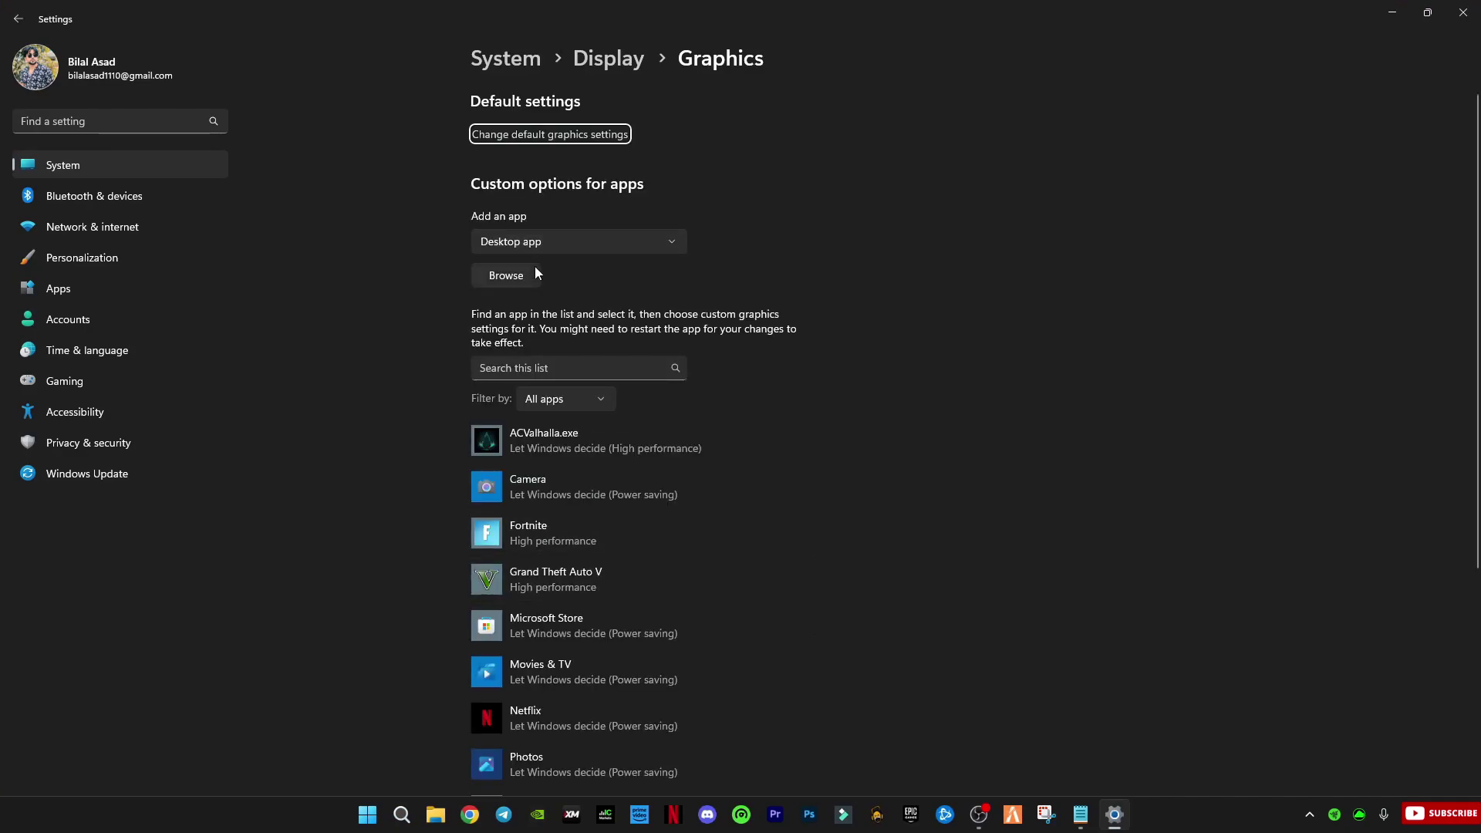
scroll(701, 484, "down", 2)
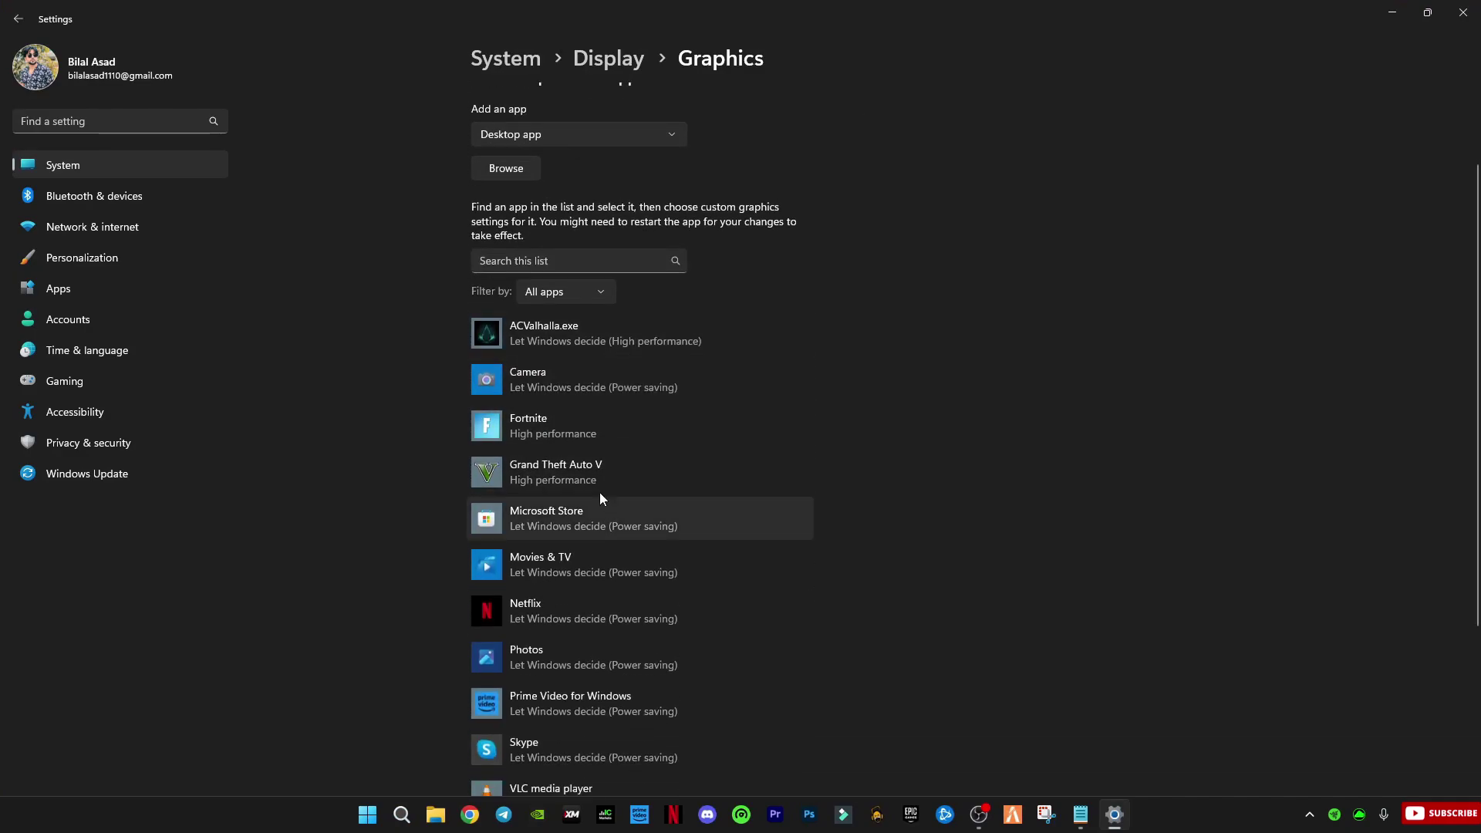
left_click(599, 416)
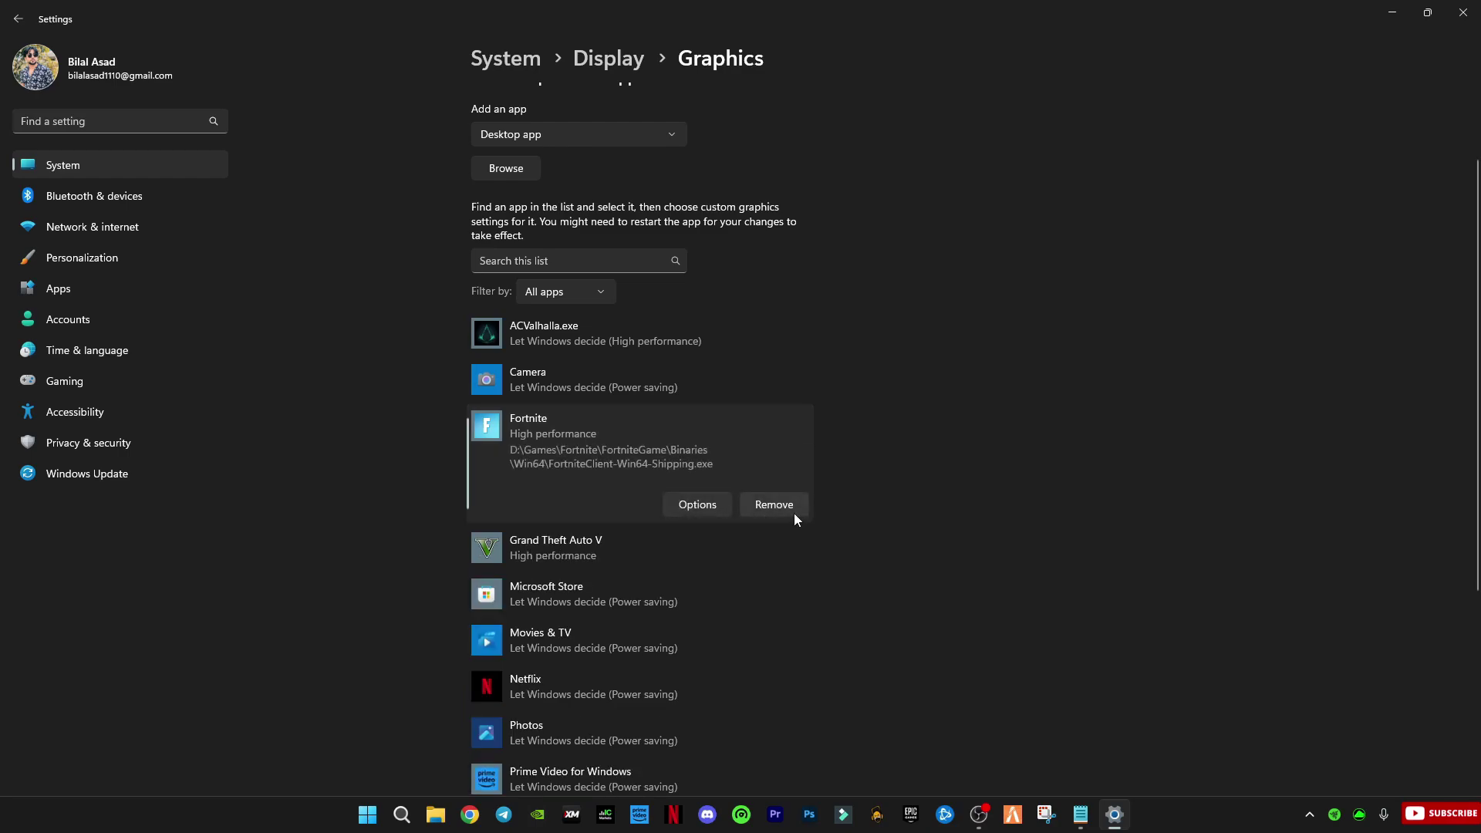
left_click(691, 505)
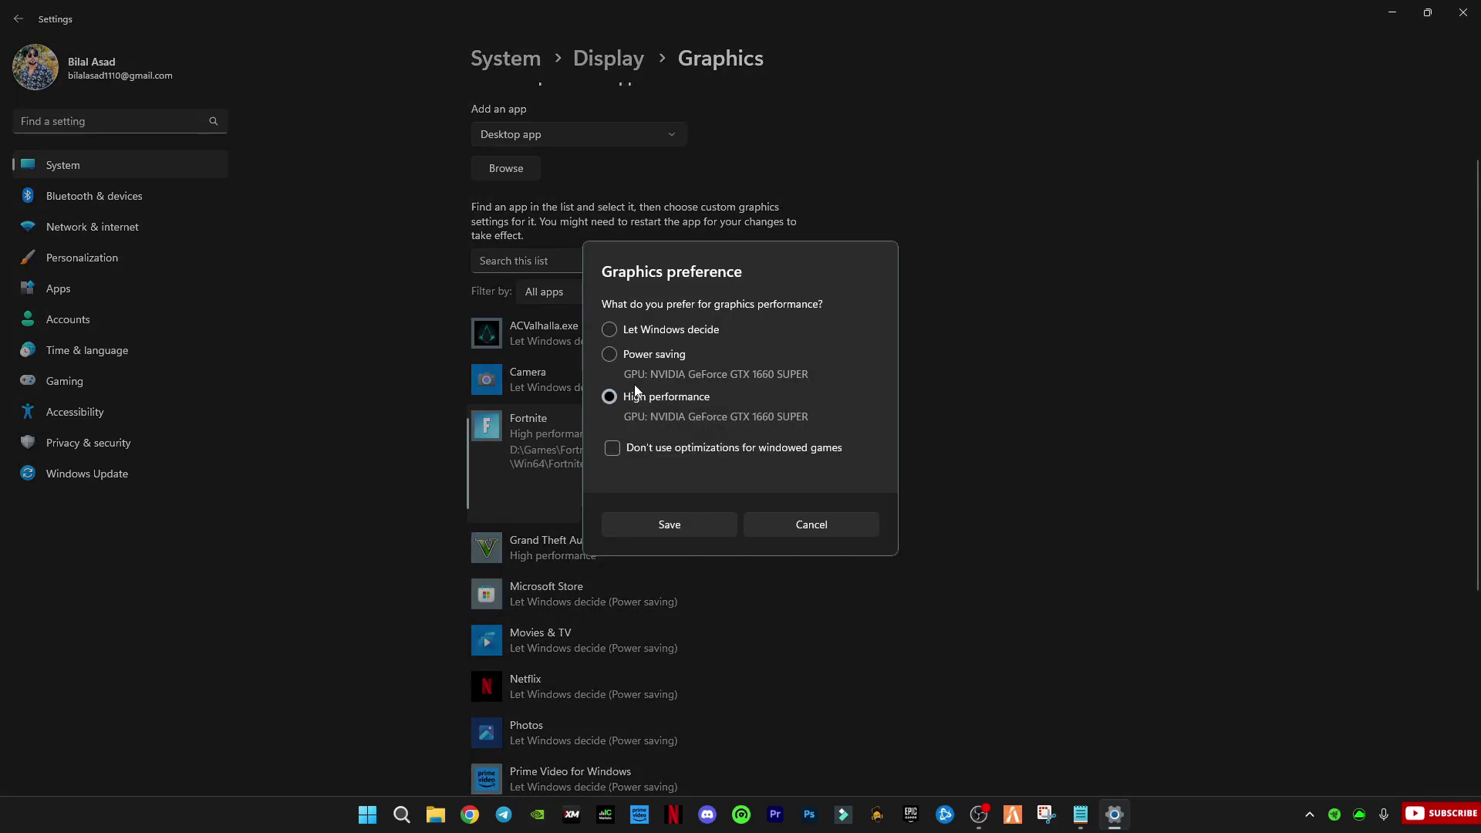
left_click(669, 528)
- Save High performance as the graphics preference for Grand Theft Auto V
left_click(599, 551)
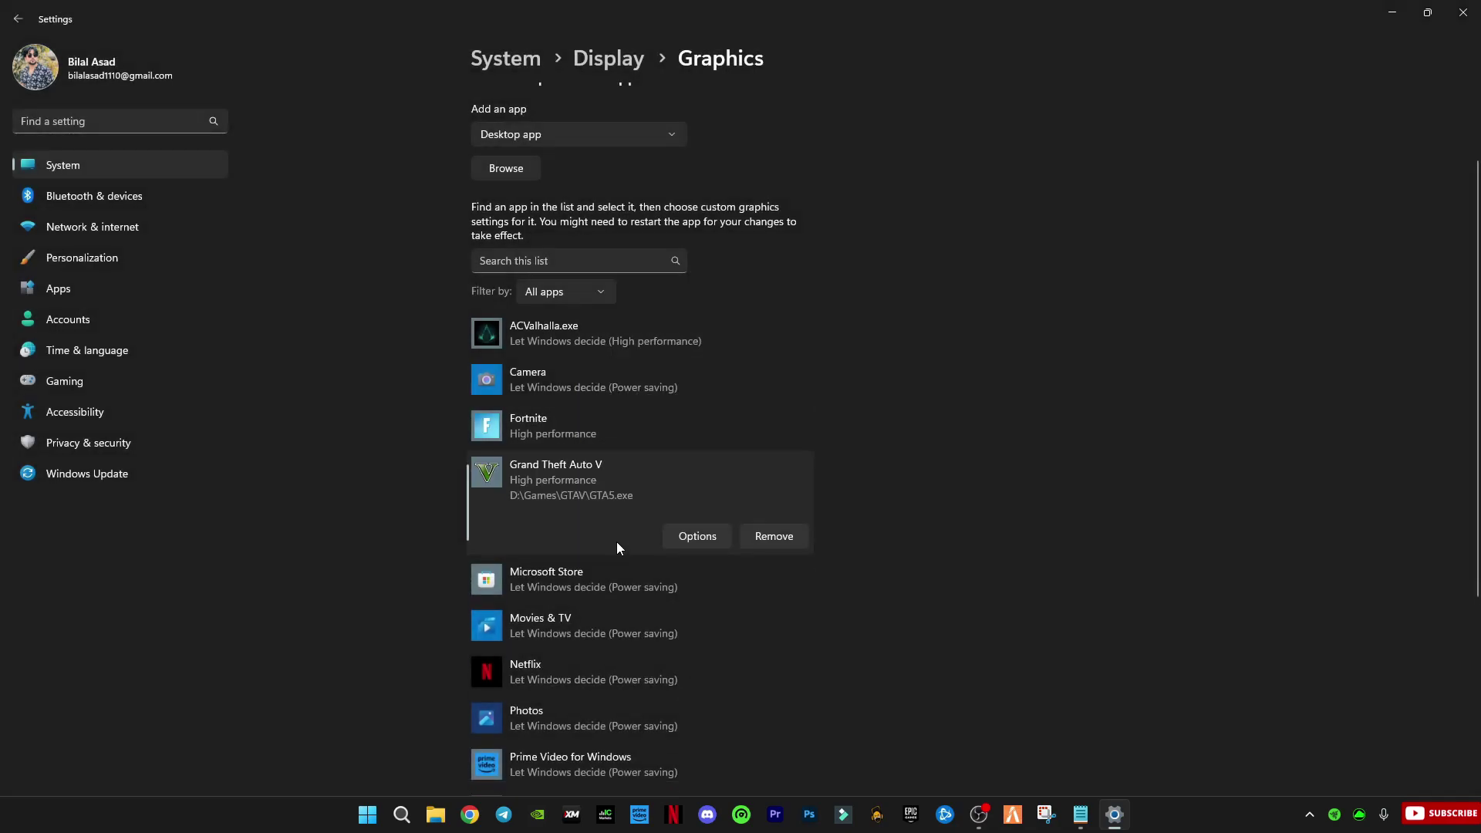
left_click(695, 537)
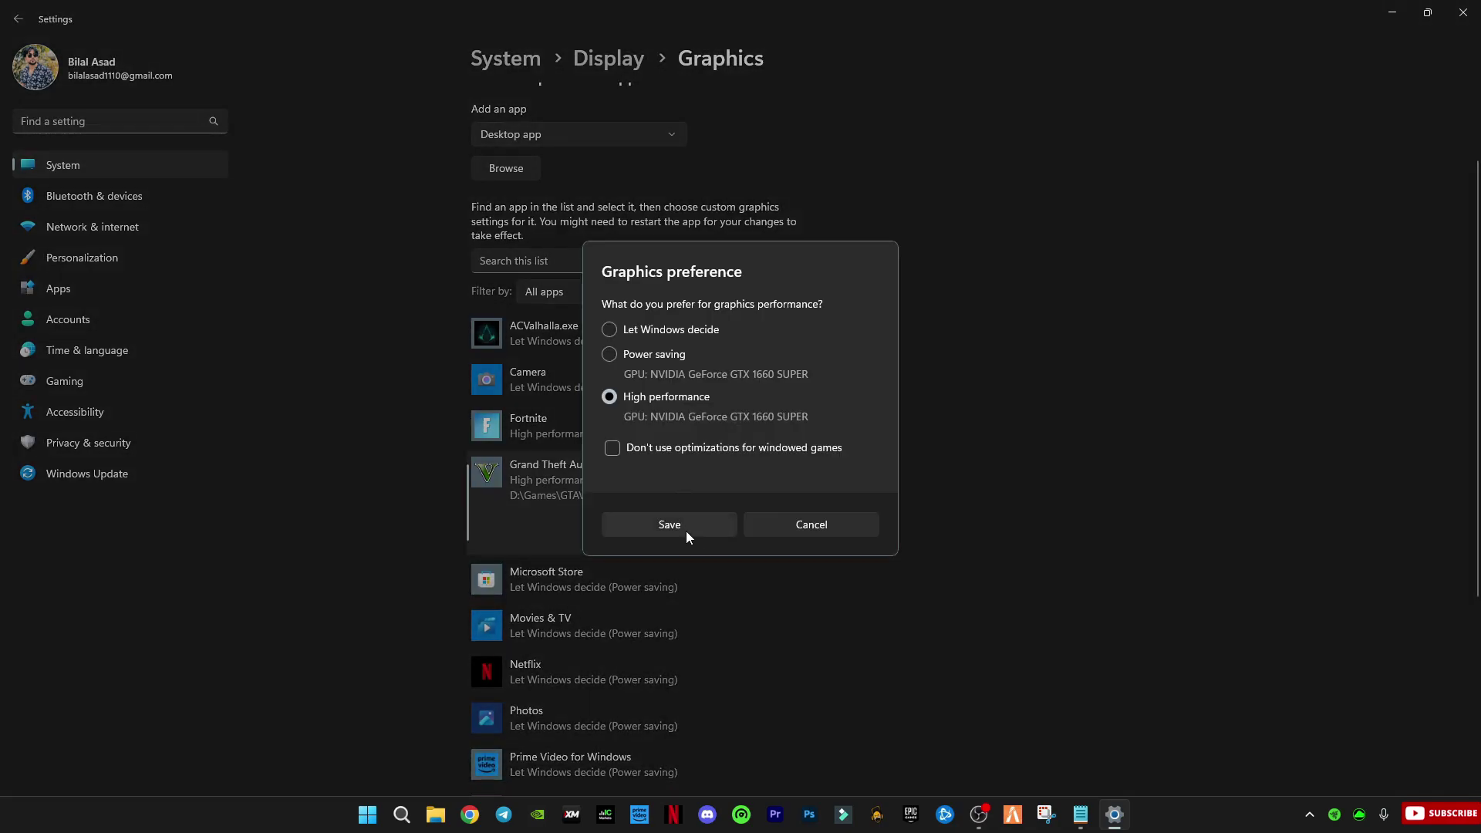
left_click(685, 530)
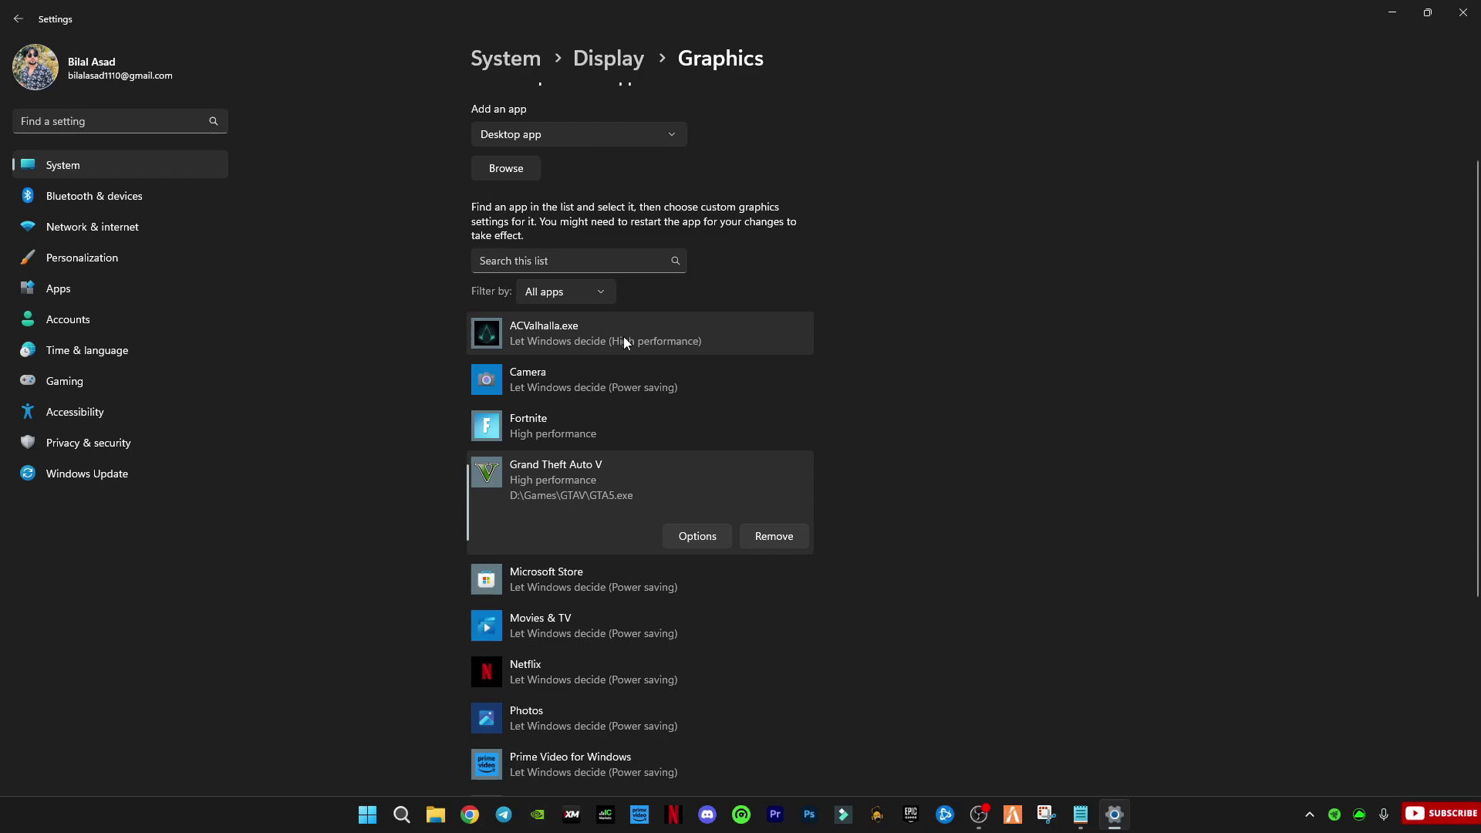
- Set the graphics preference of ACValhalla.exe to High performance and save it
left_click(623, 336)
left_click(682, 398)
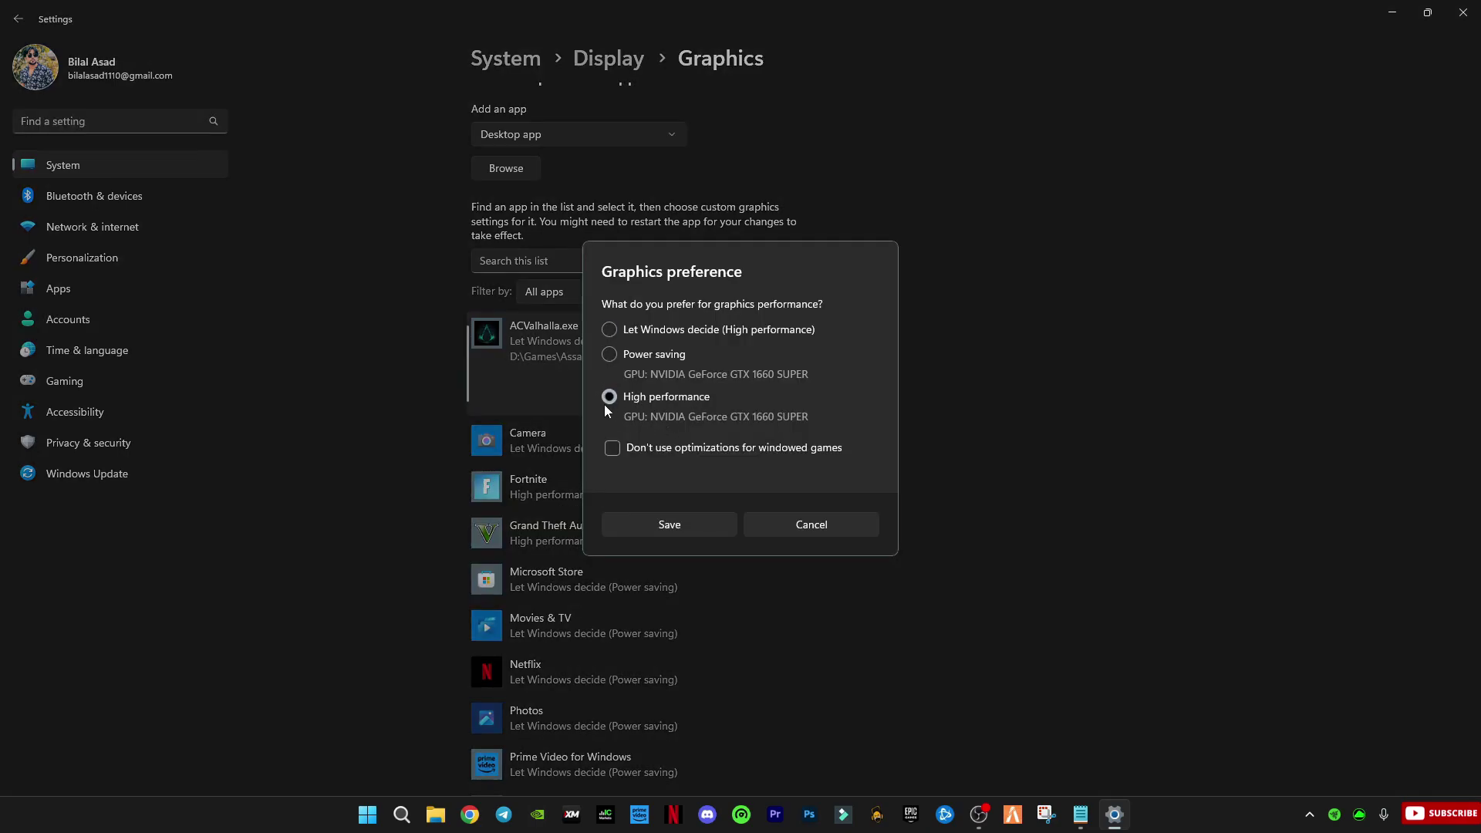
left_click(677, 530)
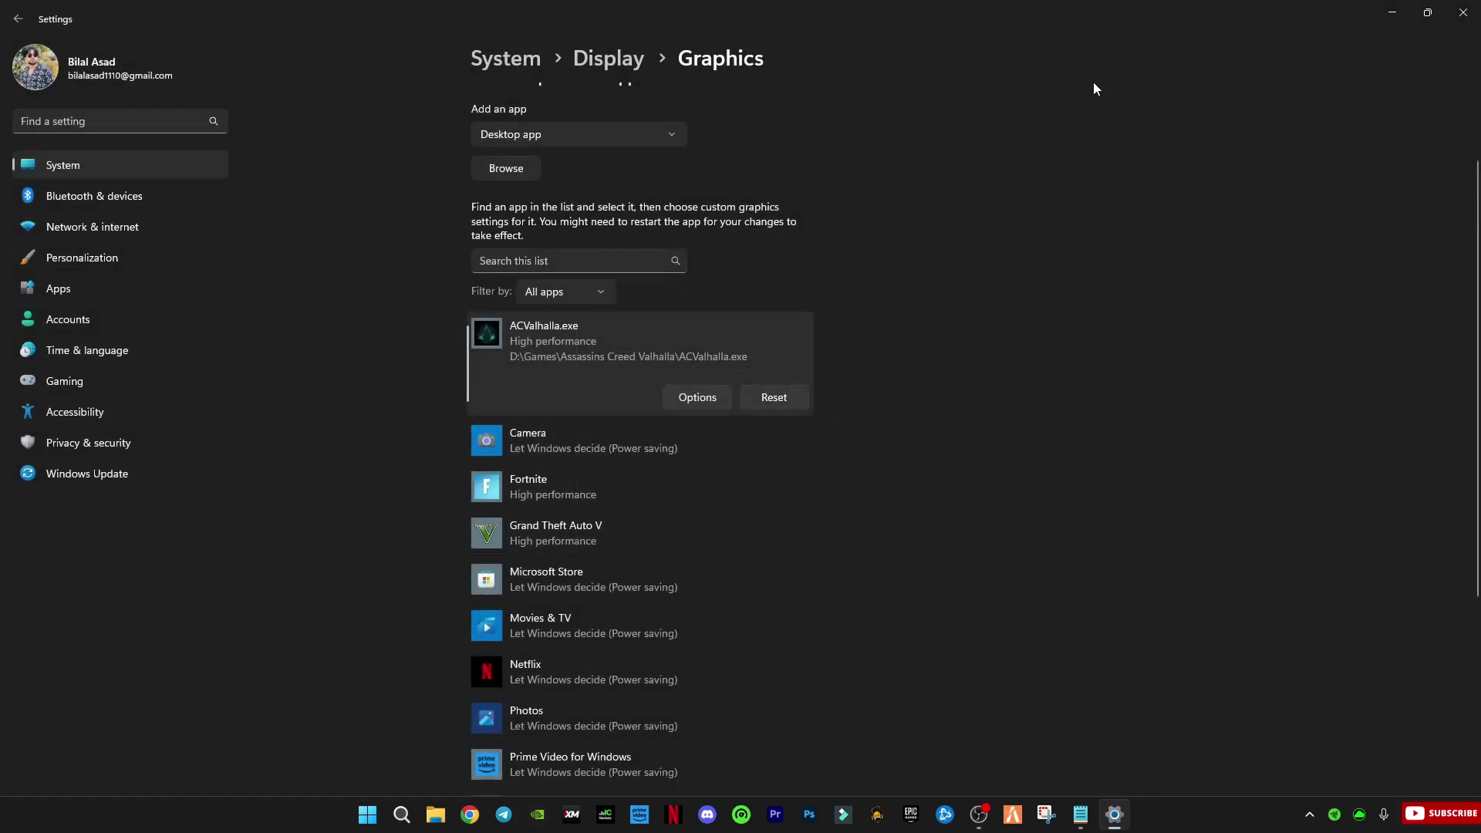
- Close the Settings window and refresh the desktop
left_click(1463, 12)
right_click(814, 229)
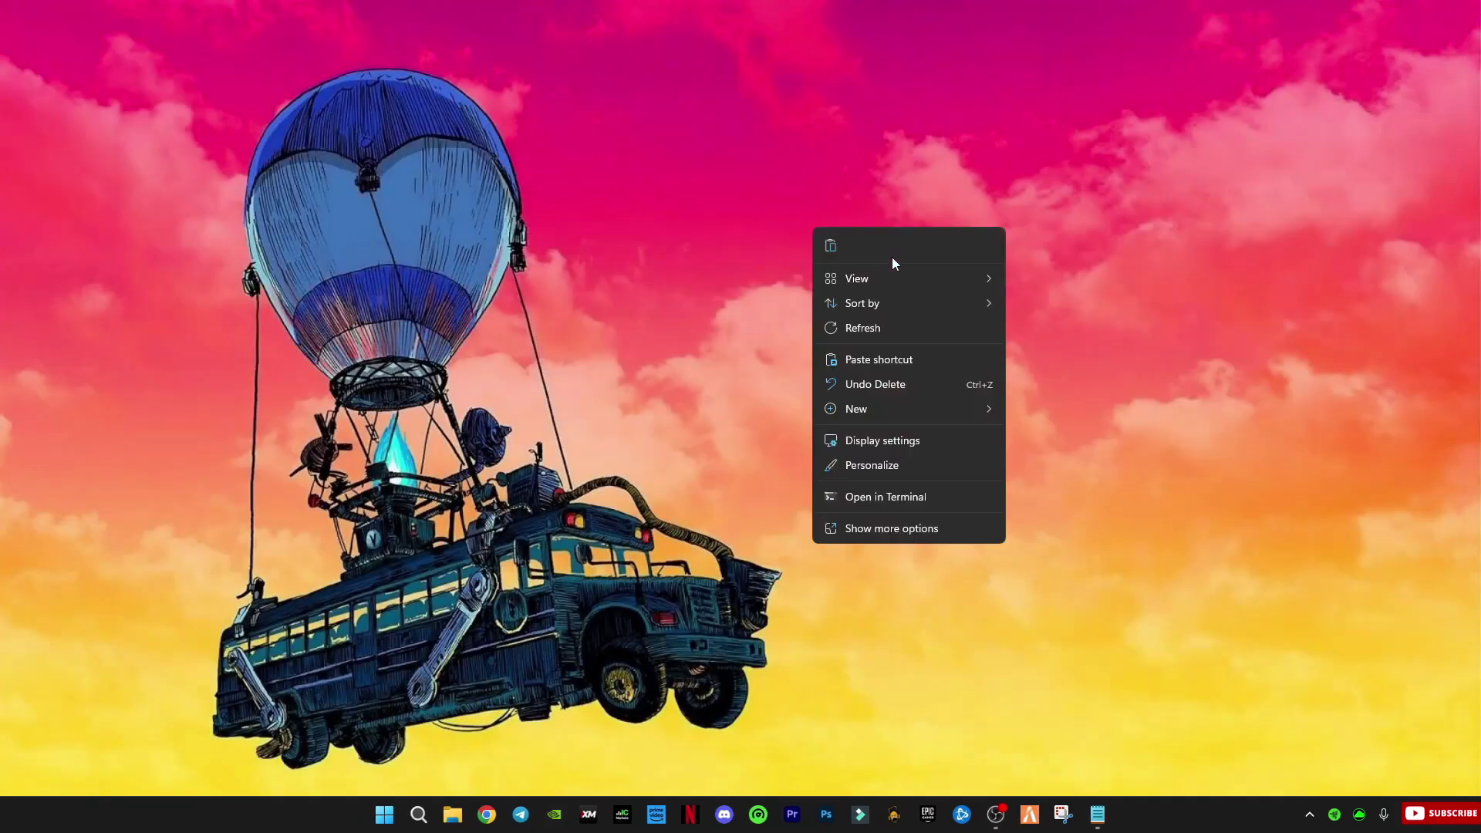
left_click(895, 330)
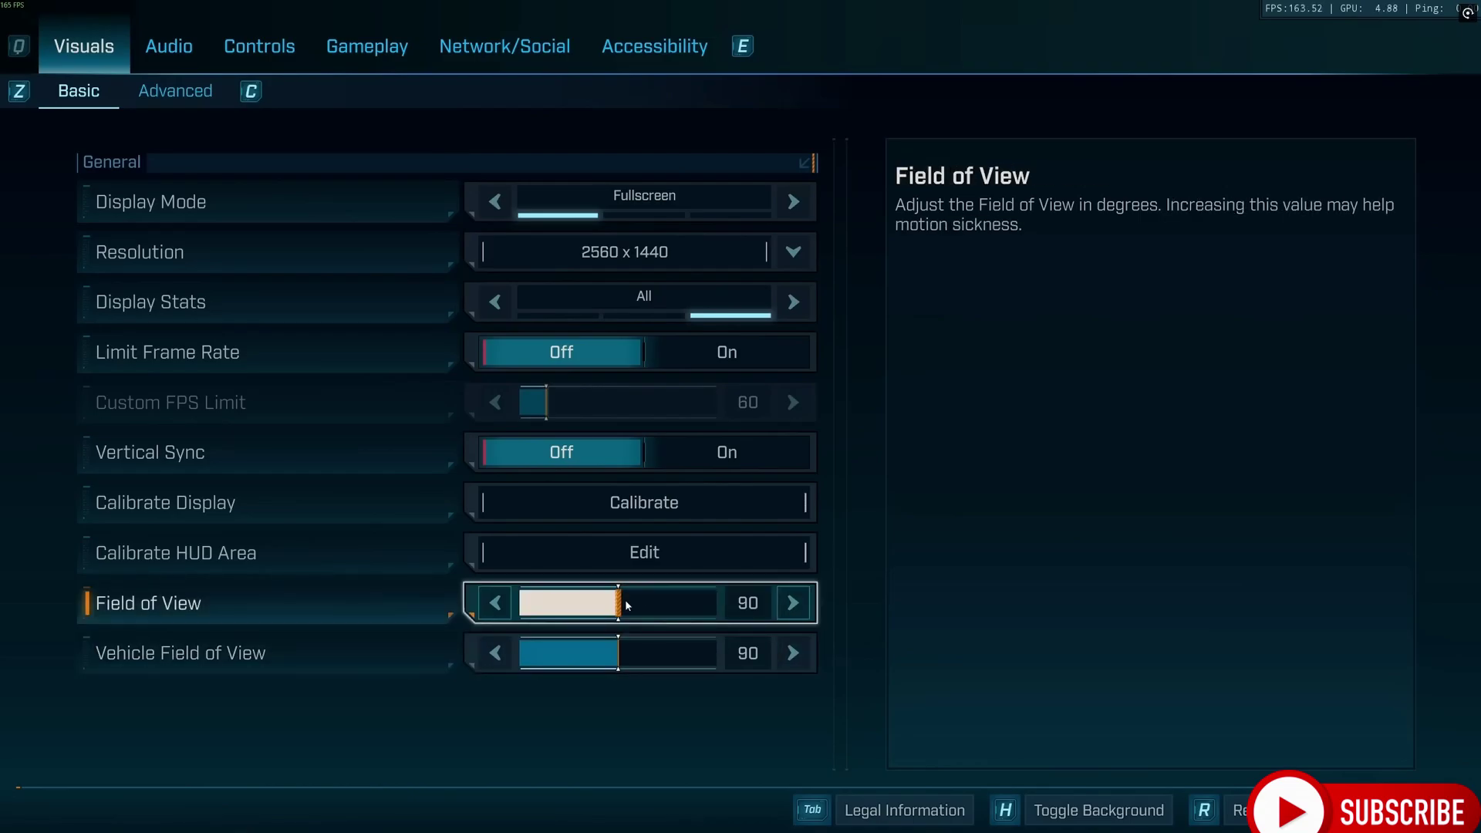
- Examine the Advanced visual settings, from the graphics preset and resolution scaling through the Environment quality options to Post-Processing and motion blur
key("c")
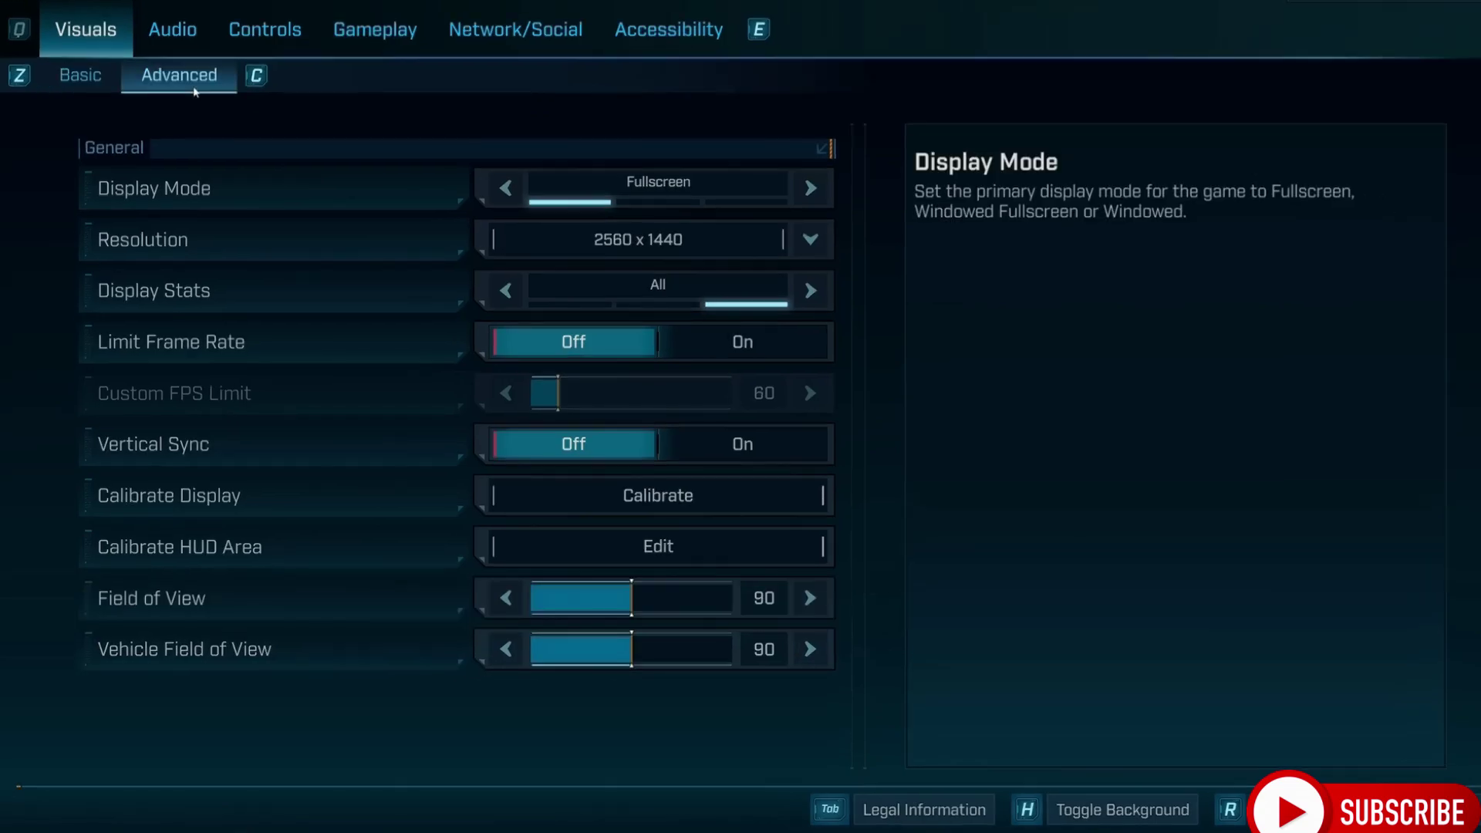
scroll(477, 292, "down", 1)
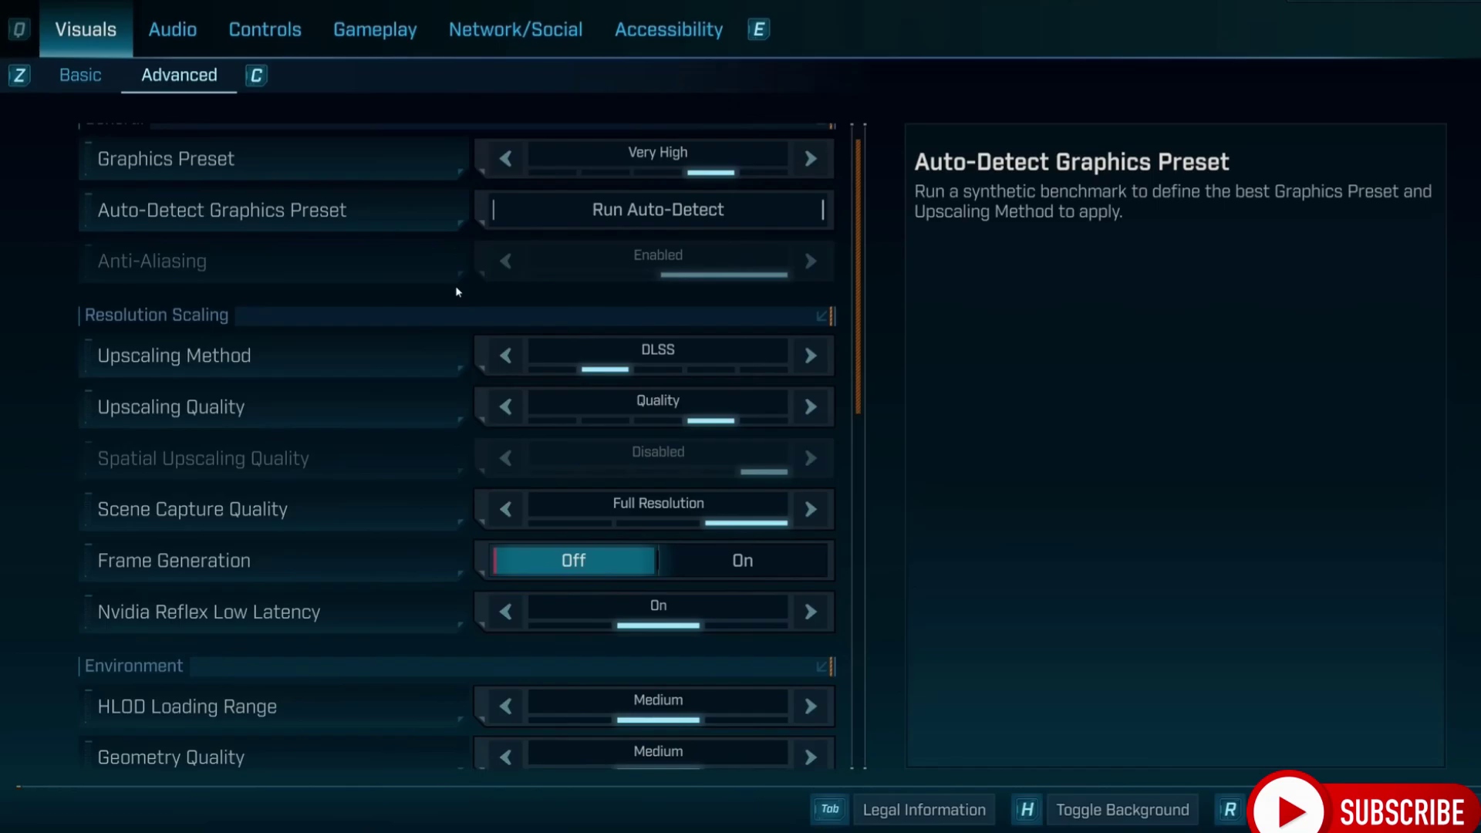
scroll(158, 355, "down", 1)
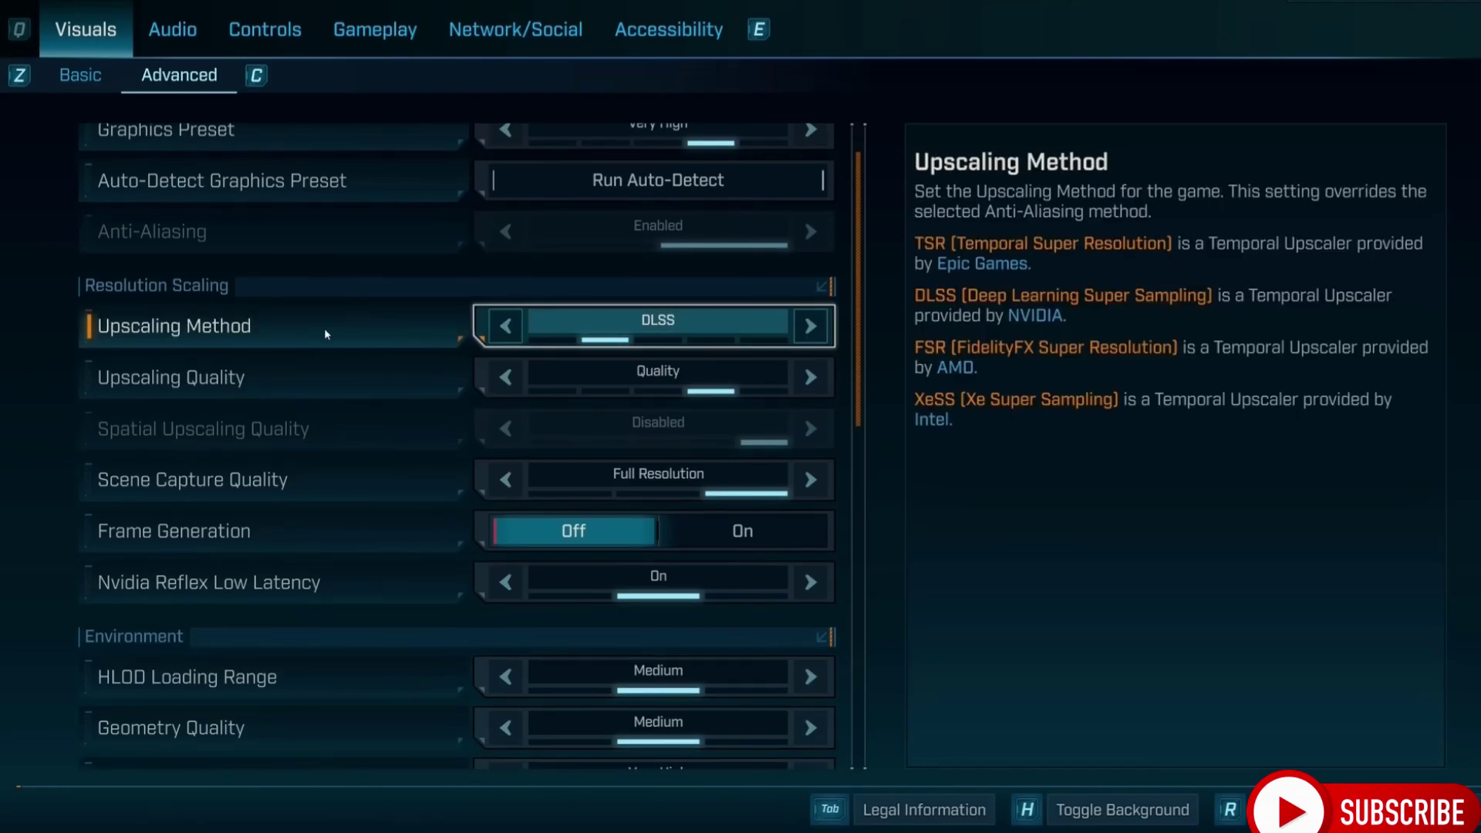
scroll(325, 333, "down", 10)
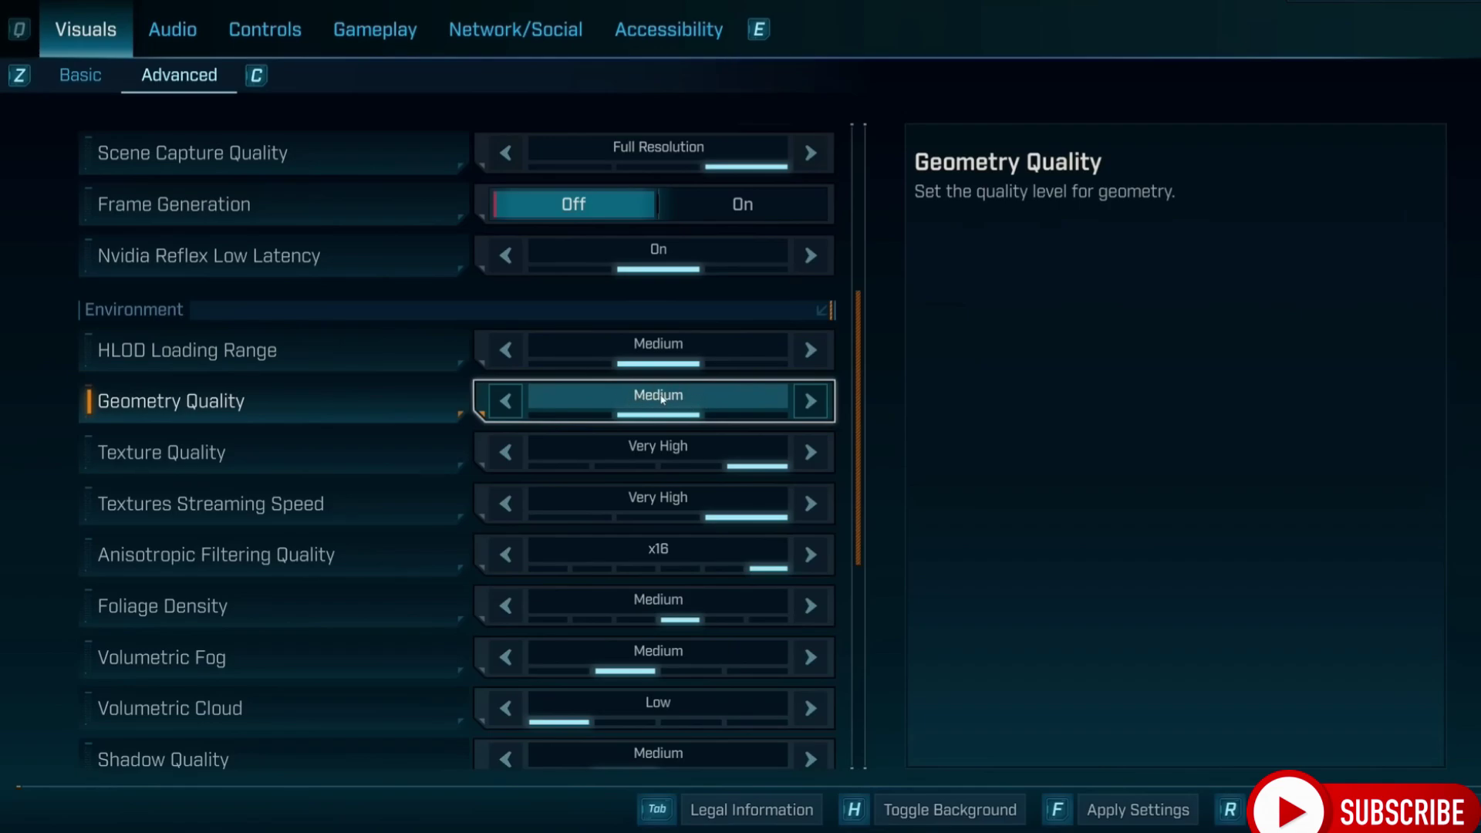
scroll(660, 398, "down", 2)
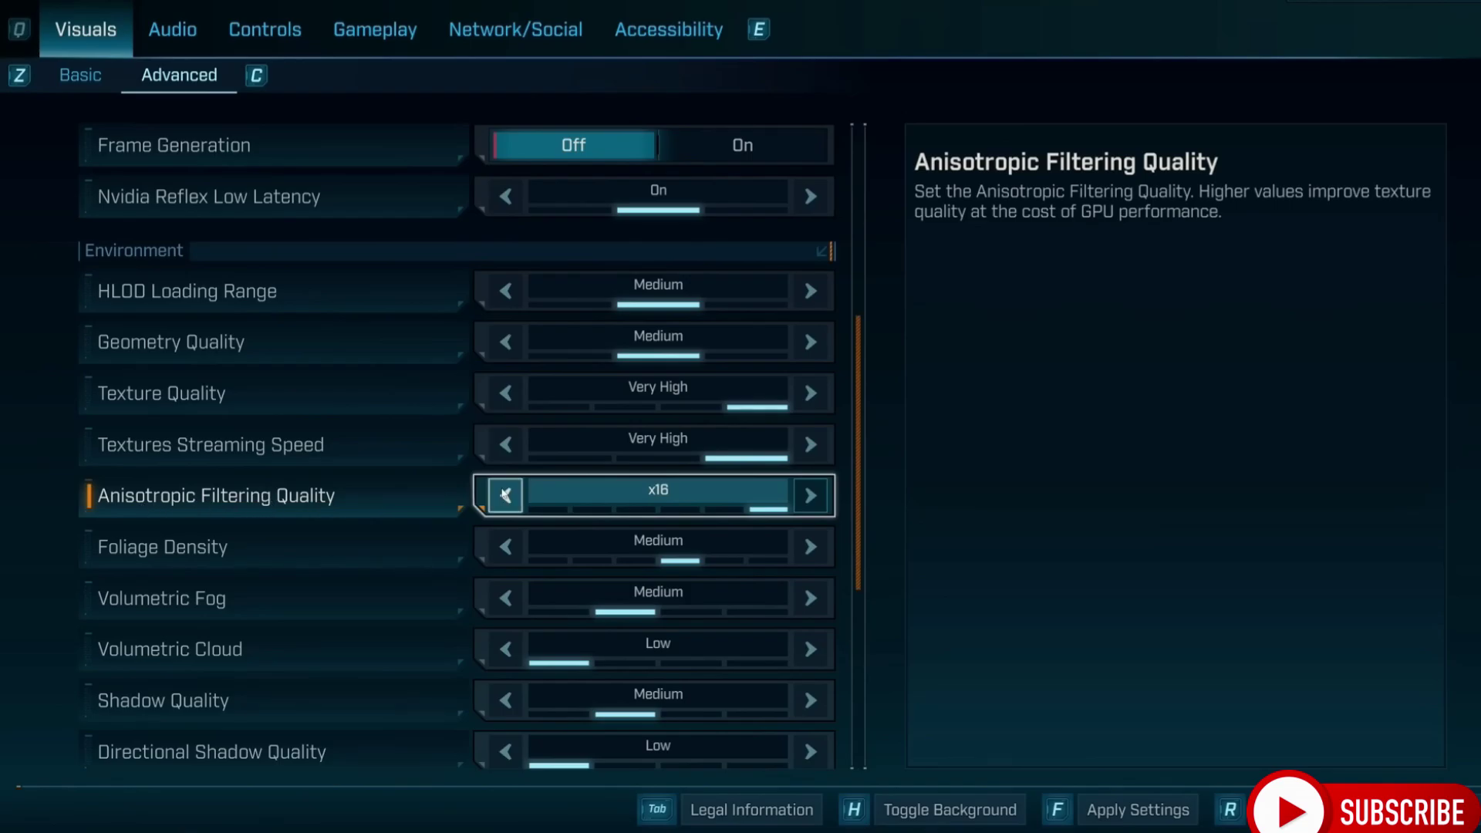
scroll(671, 503, "down", 3)
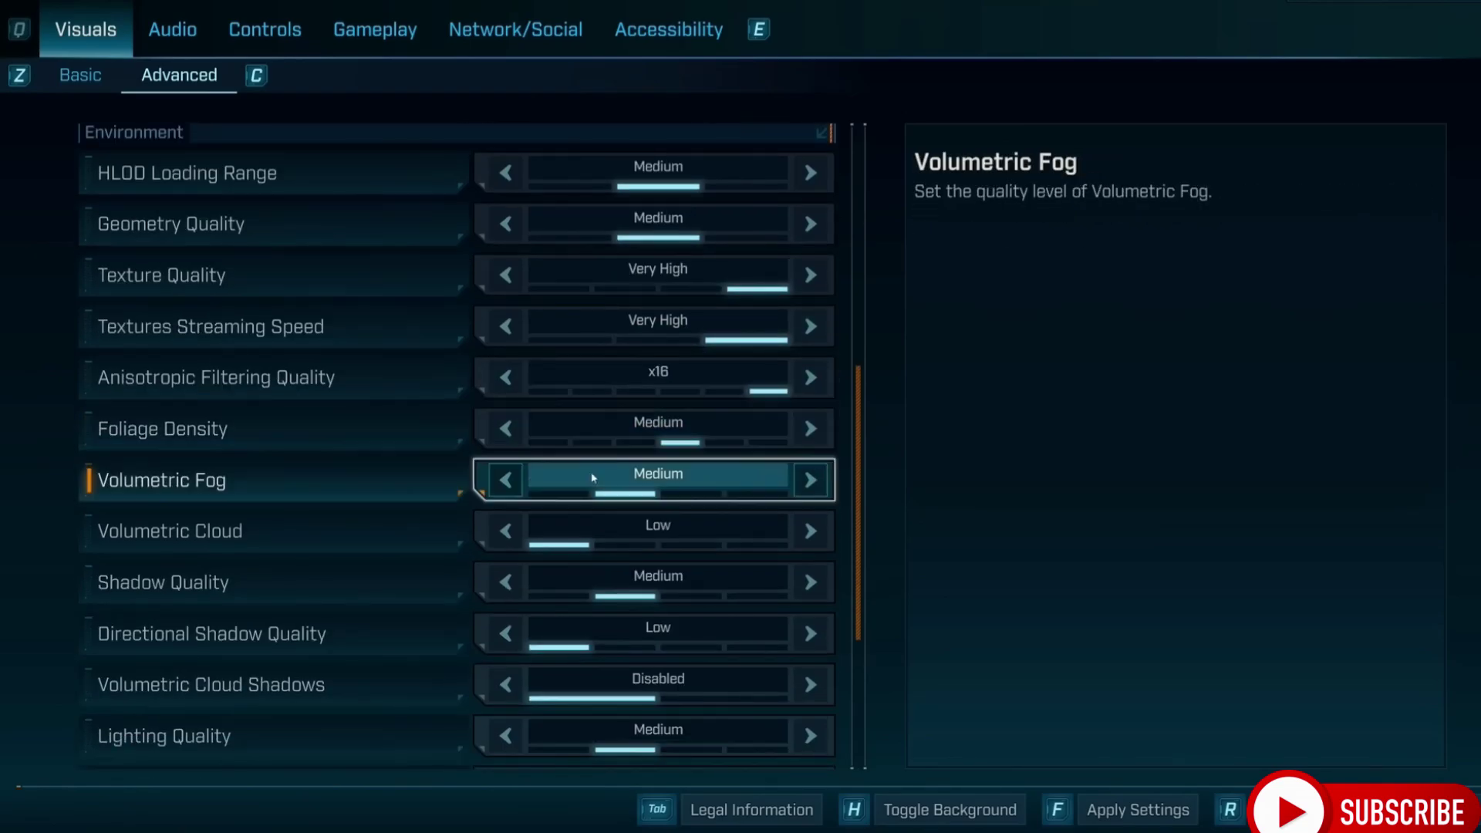
scroll(637, 423, "down", 3)
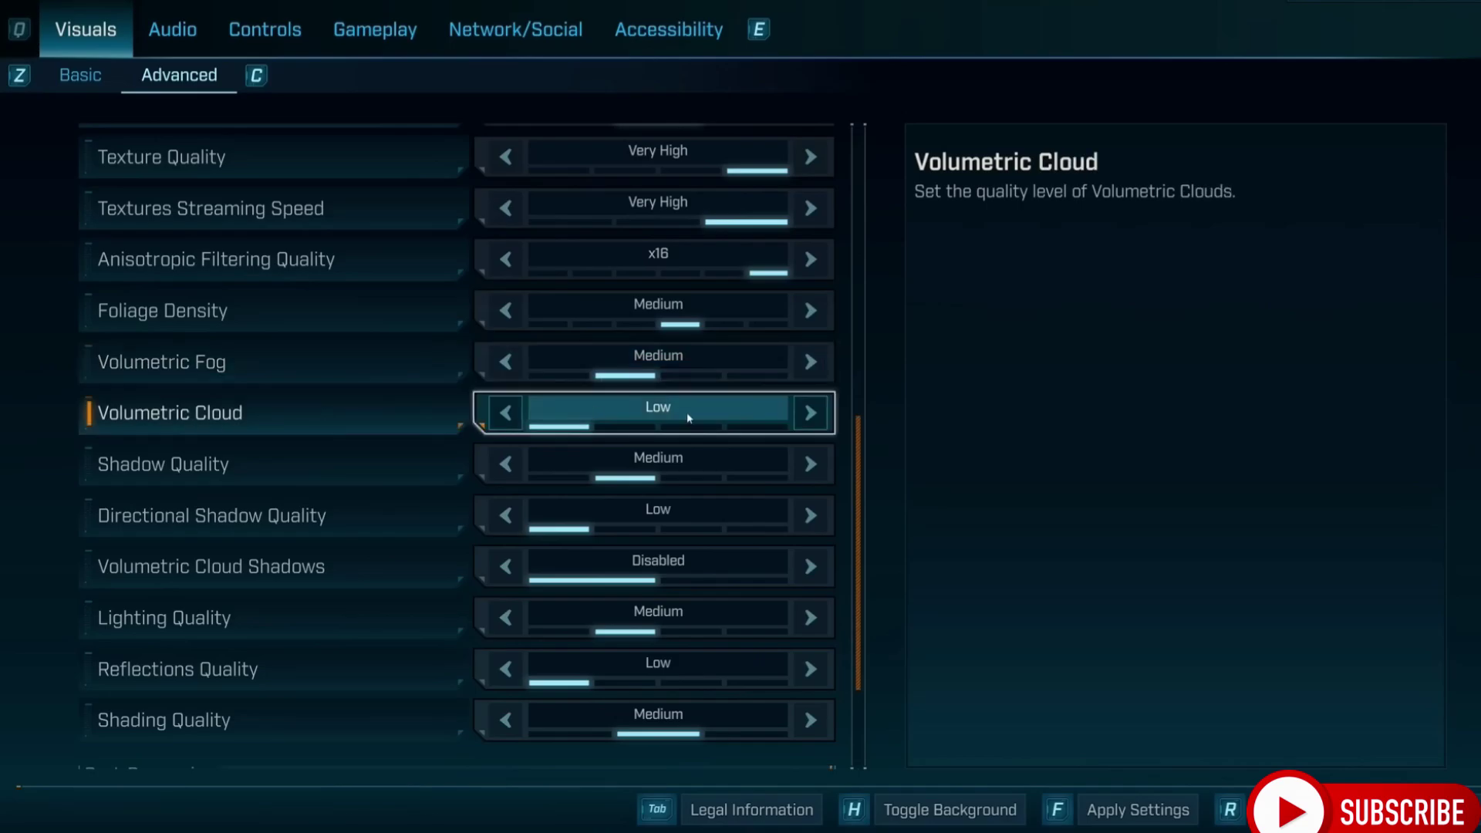
scroll(160, 498, "down", 5)
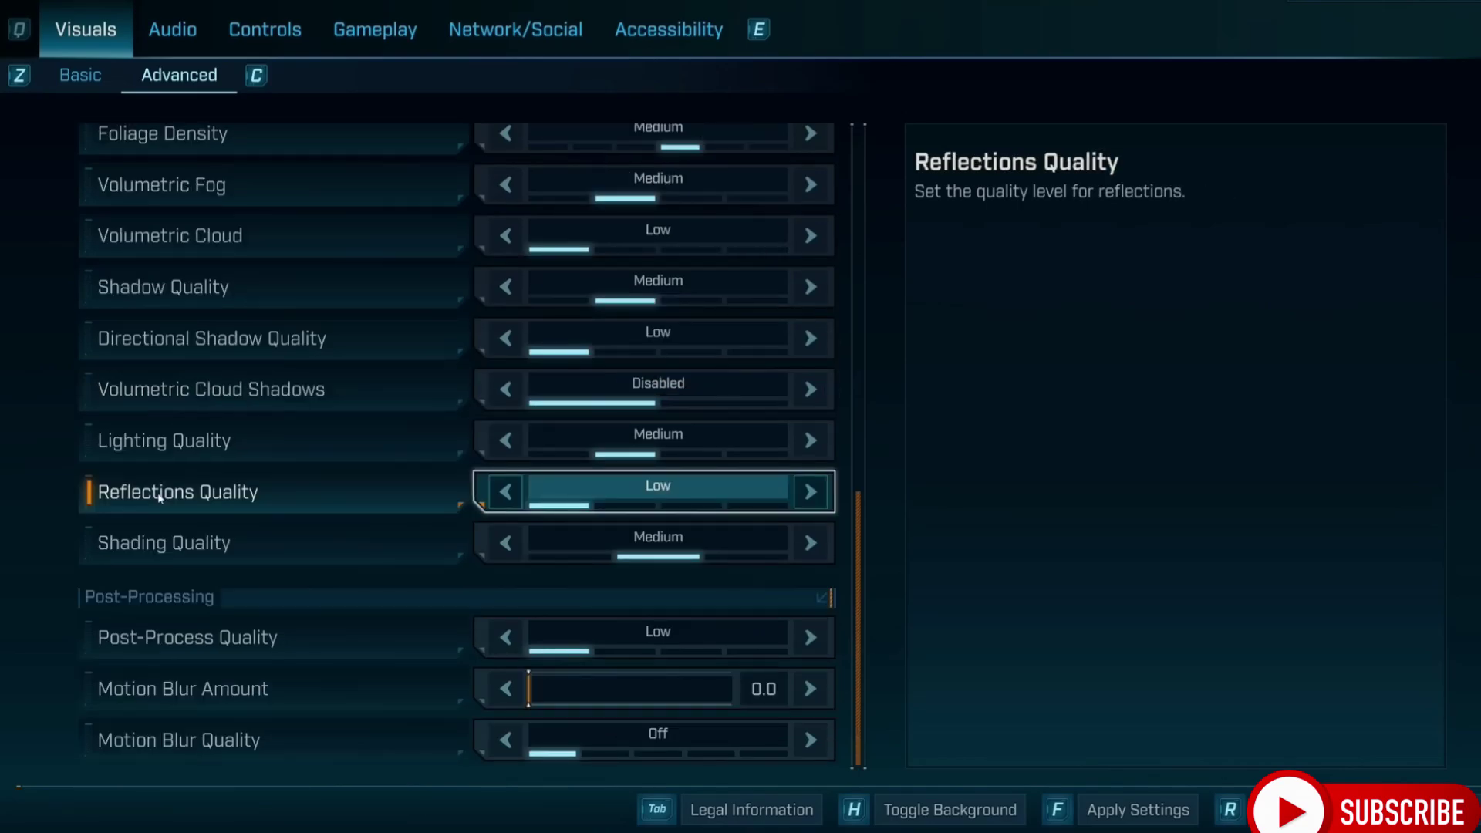